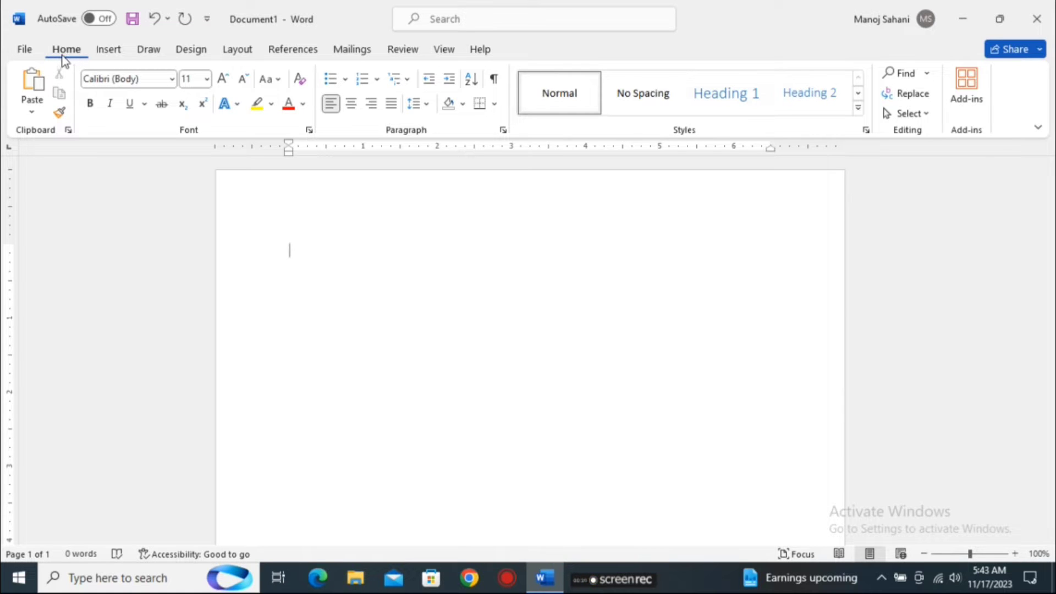
{"action": "left_click", "coordinate": [25, 54]}
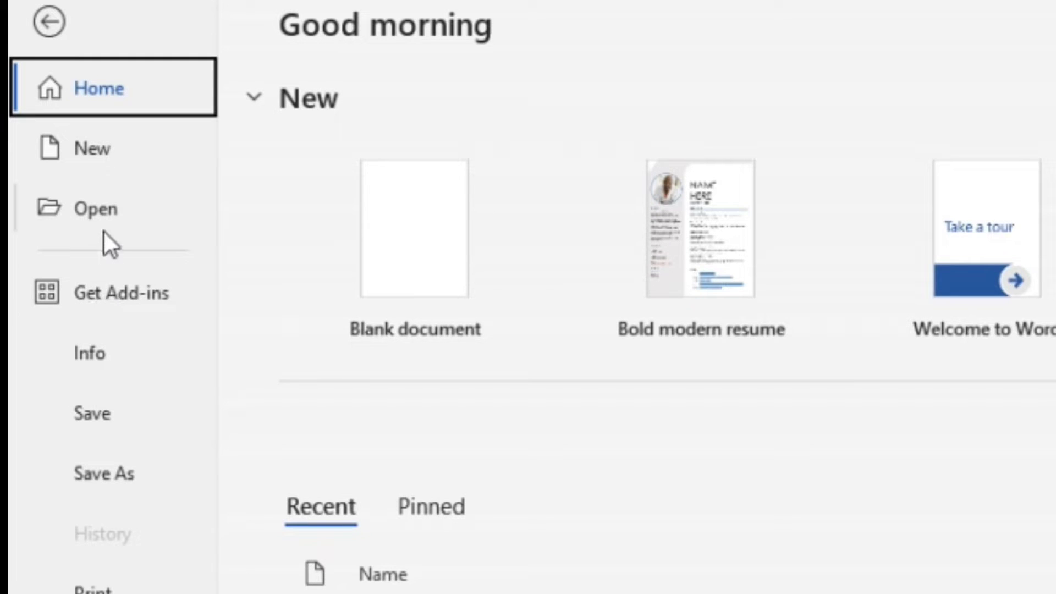
{"action": "left_click", "coordinate": [50, 22]}
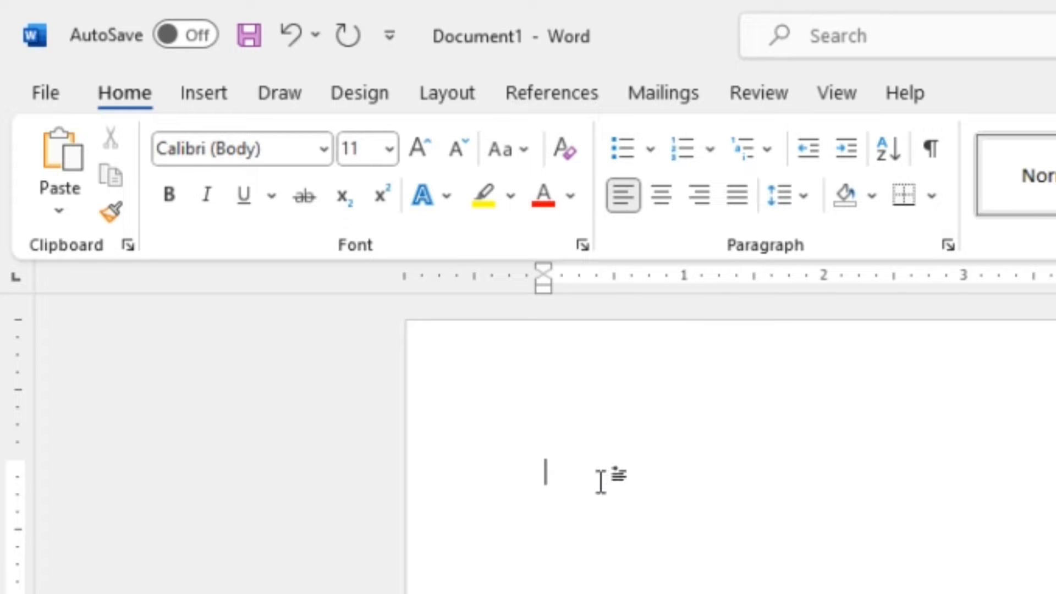
Enter the word "Computer" on the first line of the blank document.
{"action": "type", "text": "Comput"}
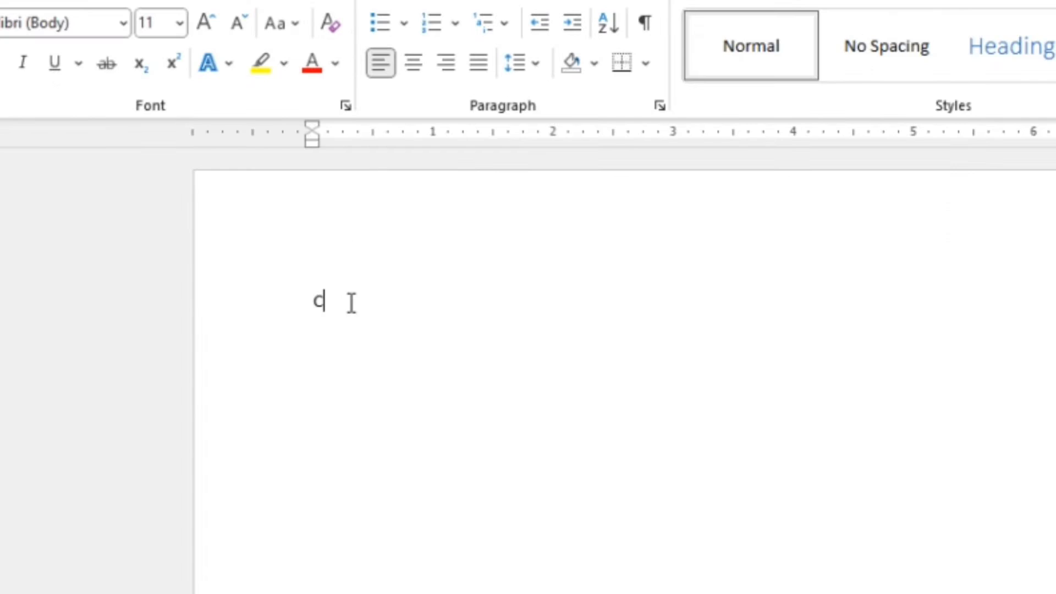
{"action": "type", "text": "er"}
Cut the word "Computer" from the first line and paste it about three inches down the page.
{"action": "left_click_drag", "start_coordinate": [384, 308], "coordinate": [314, 305]}
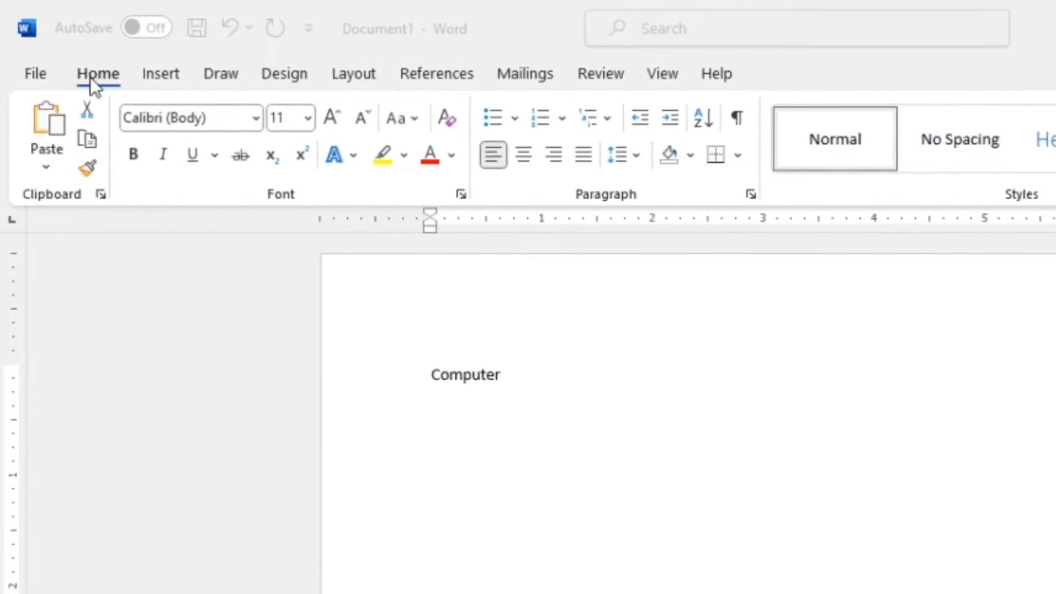
{"action": "double_click", "coordinate": [443, 368]}
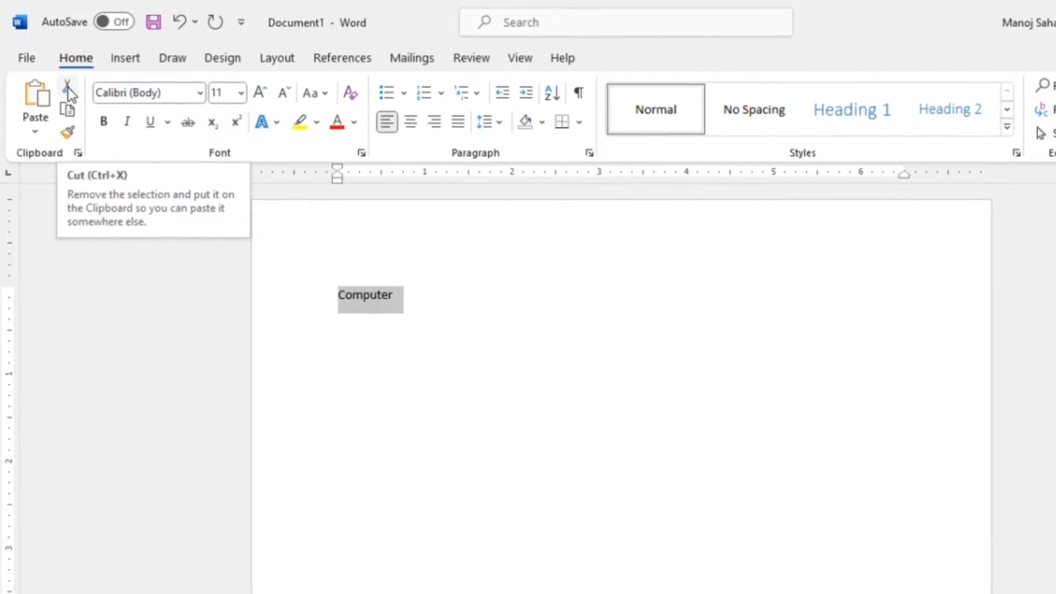
{"action": "left_click", "coordinate": [72, 94]}
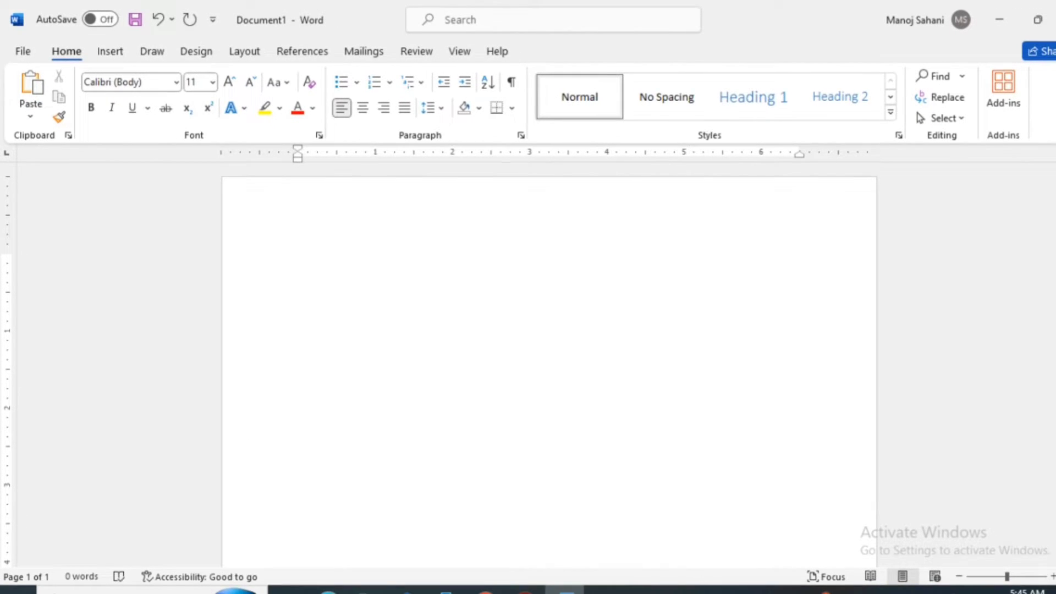
{"action": "left_click", "coordinate": [29, 89]}
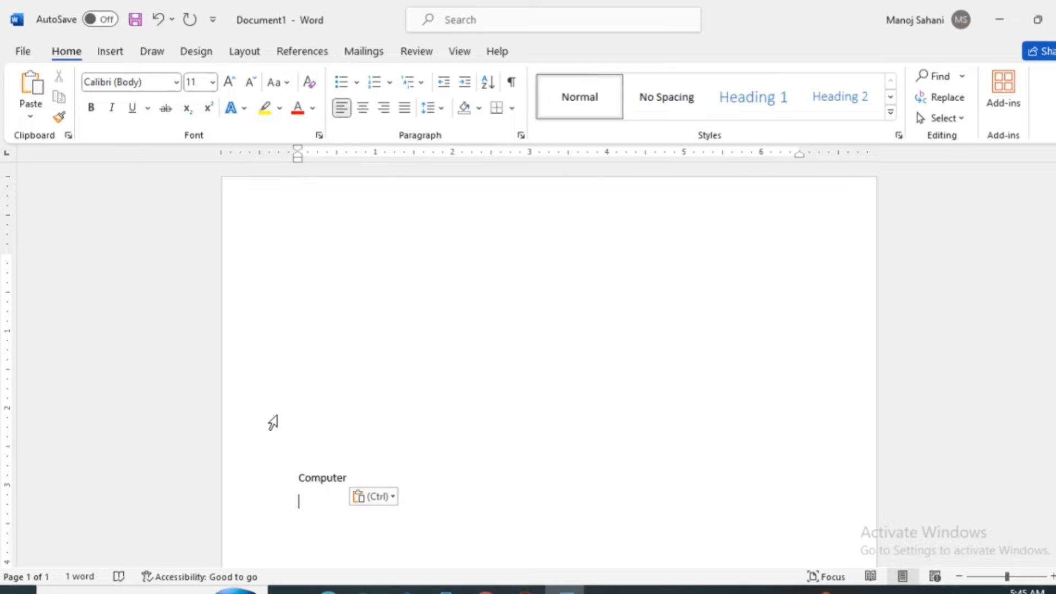
Copy the word "Computer" and paste the copy on the first line of the page.
{"action": "left_click_drag", "start_coordinate": [297, 479], "coordinate": [346, 479]}
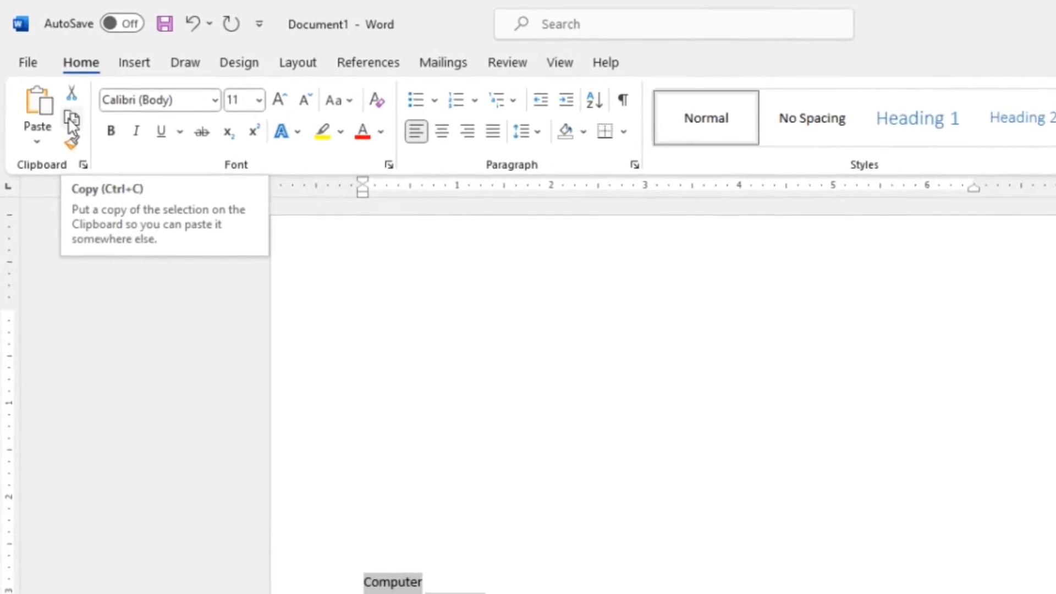
{"action": "left_click", "coordinate": [72, 120]}
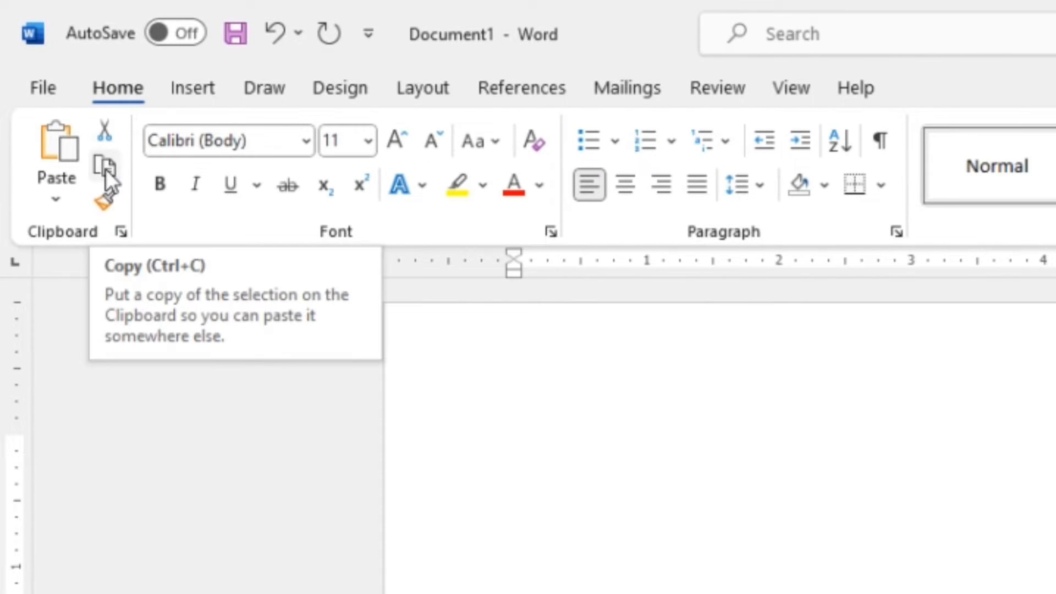
{"action": "left_click", "coordinate": [105, 170]}
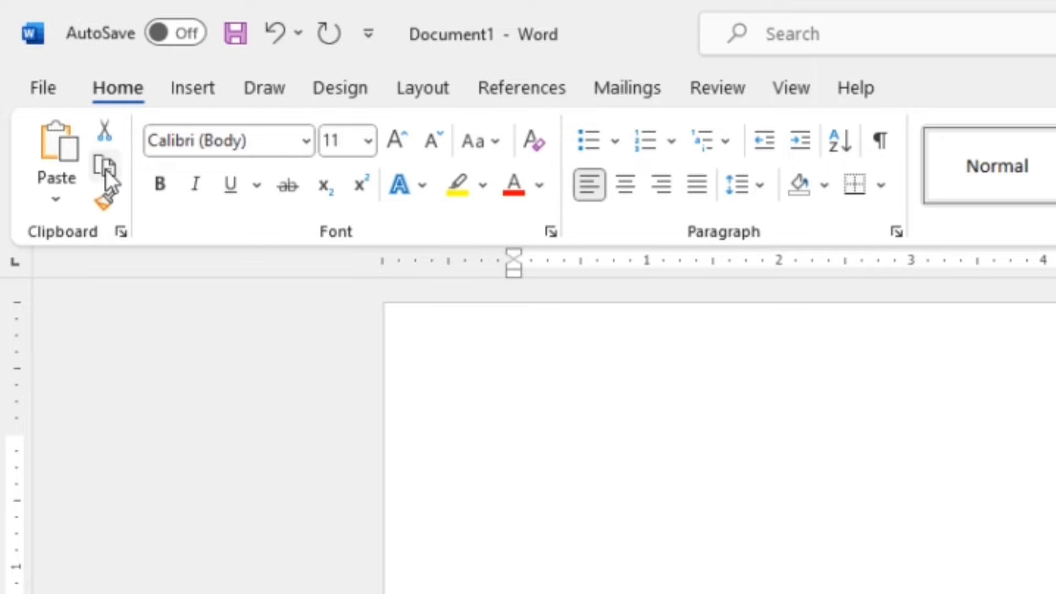
{"action": "left_click", "coordinate": [502, 432]}
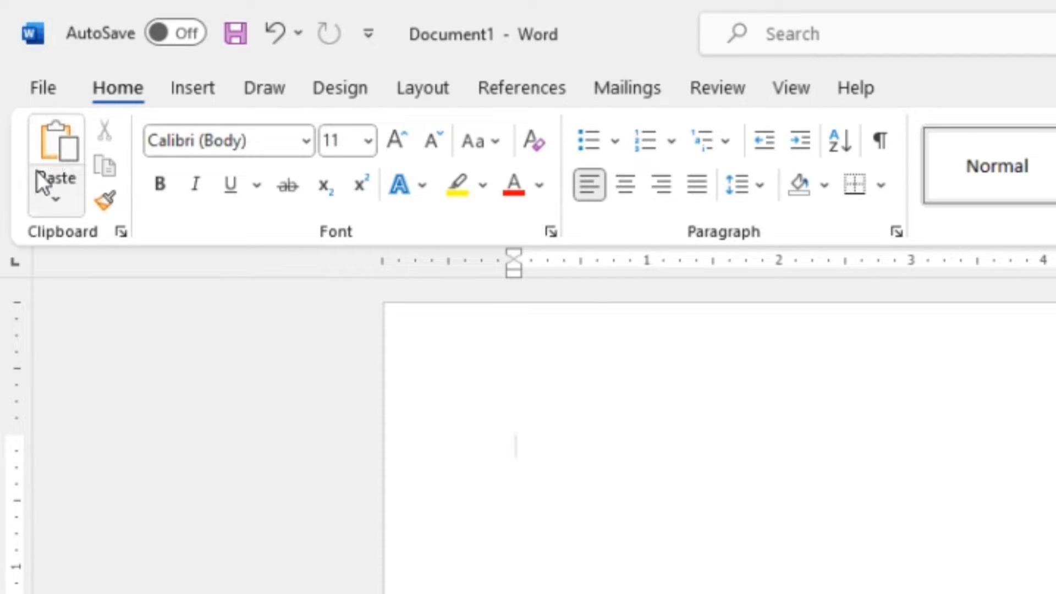
{"action": "left_click", "coordinate": [56, 144]}
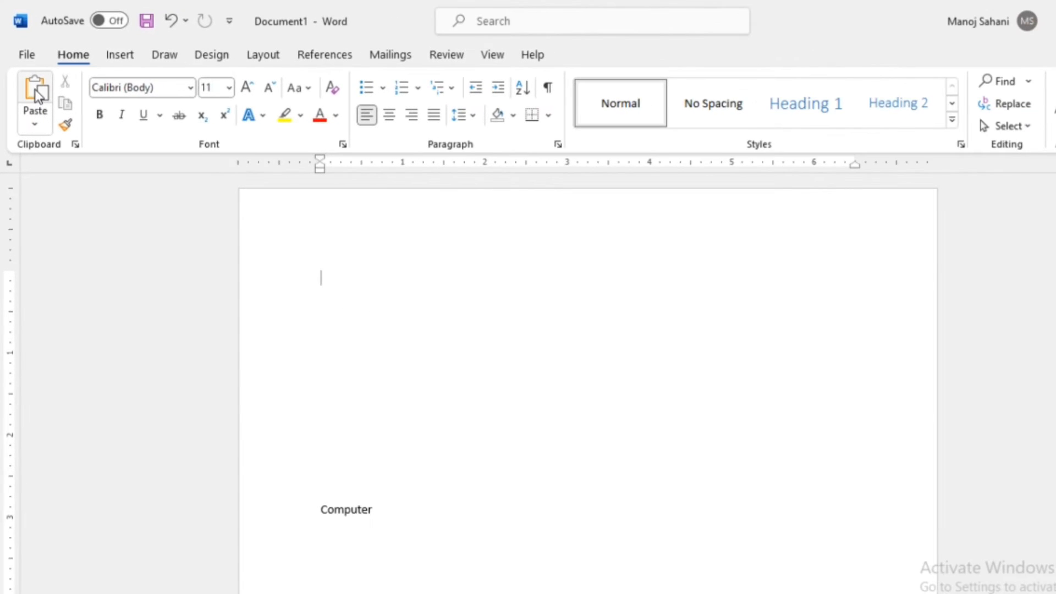
{"action": "left_click", "coordinate": [39, 96]}
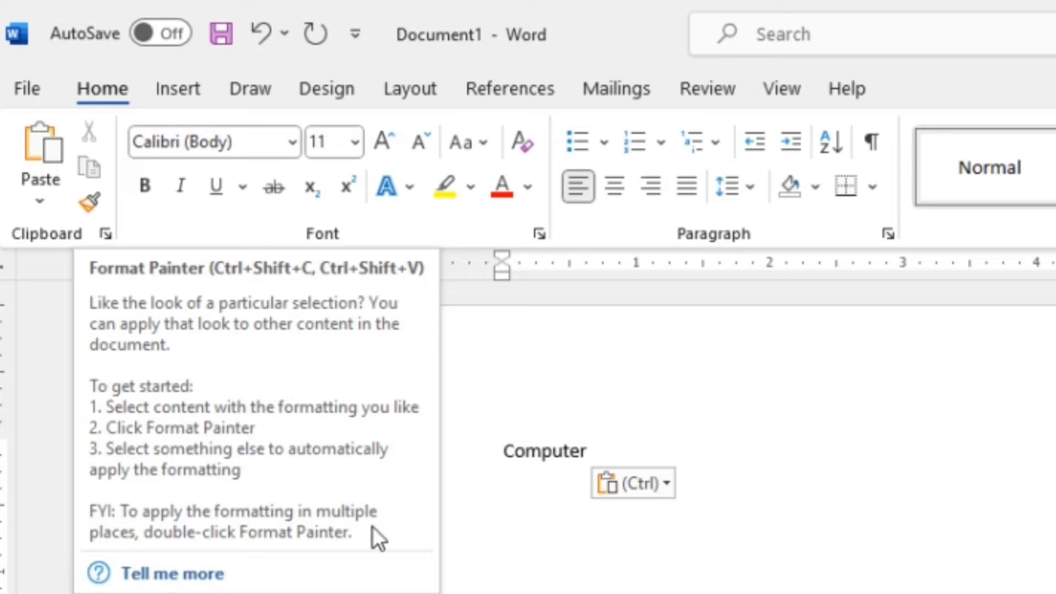
Generate sample paragraphs at the start of the page with the =rand() function.
{"action": "type", "text": "=ra"}
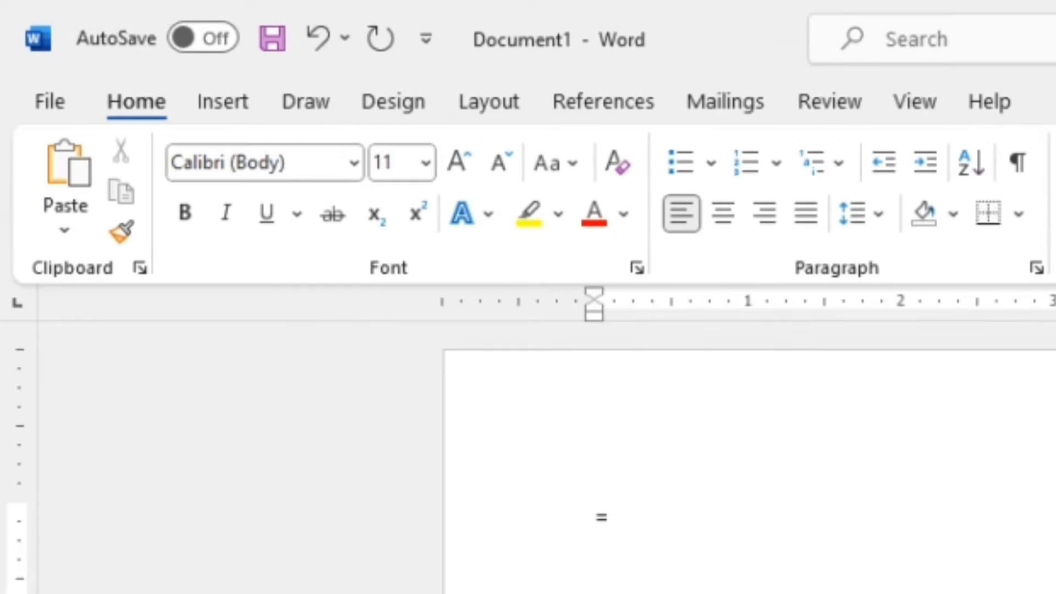
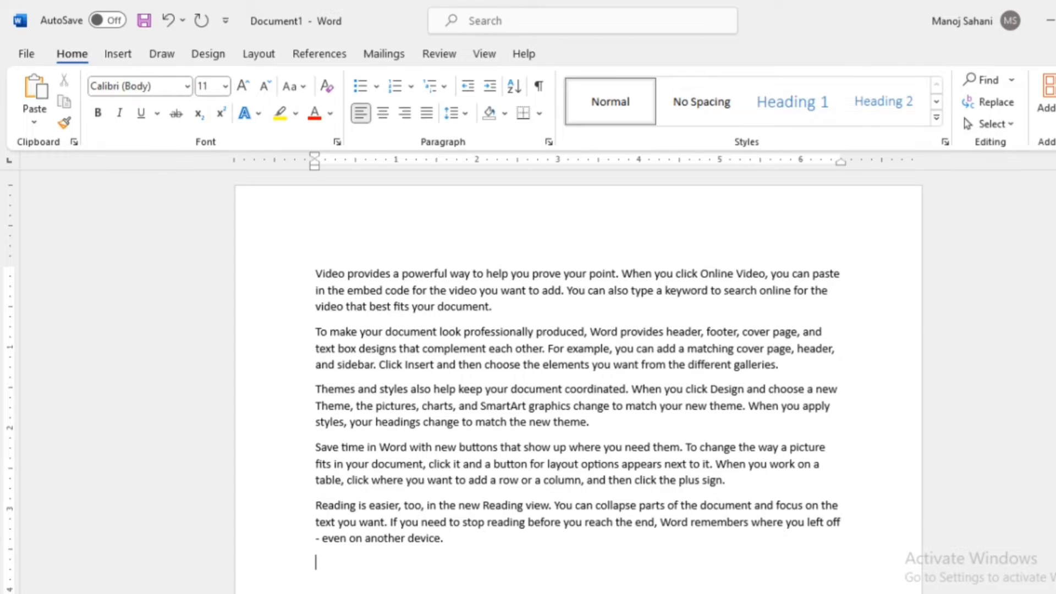
Set the word "document" in the second paragraph to font size 26 and colour it red.
{"action": "left_click_drag", "start_coordinate": [438, 333], "coordinate": [385, 333]}
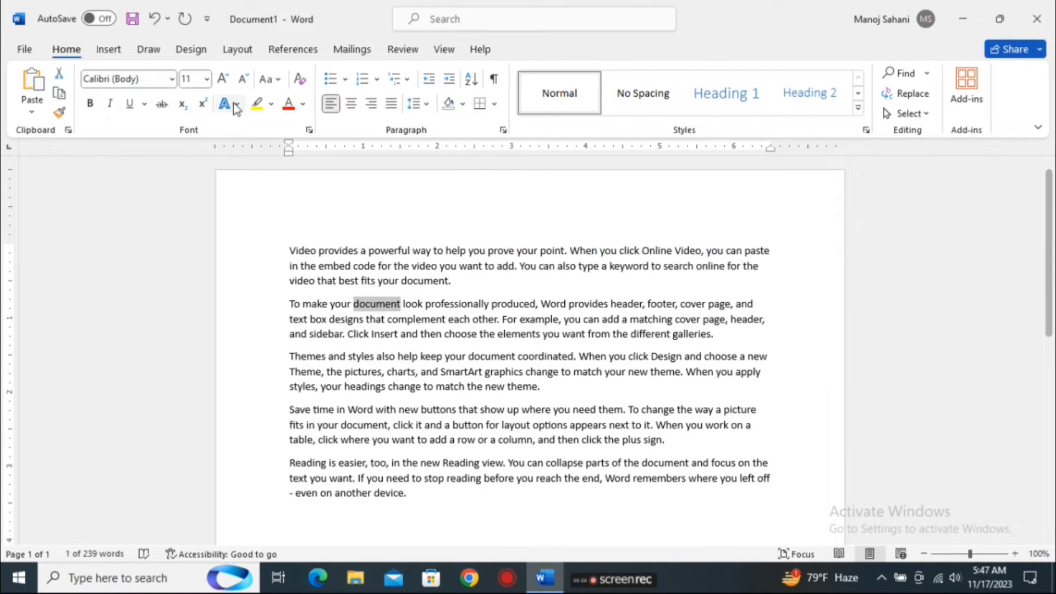
{"action": "left_click", "coordinate": [207, 79]}
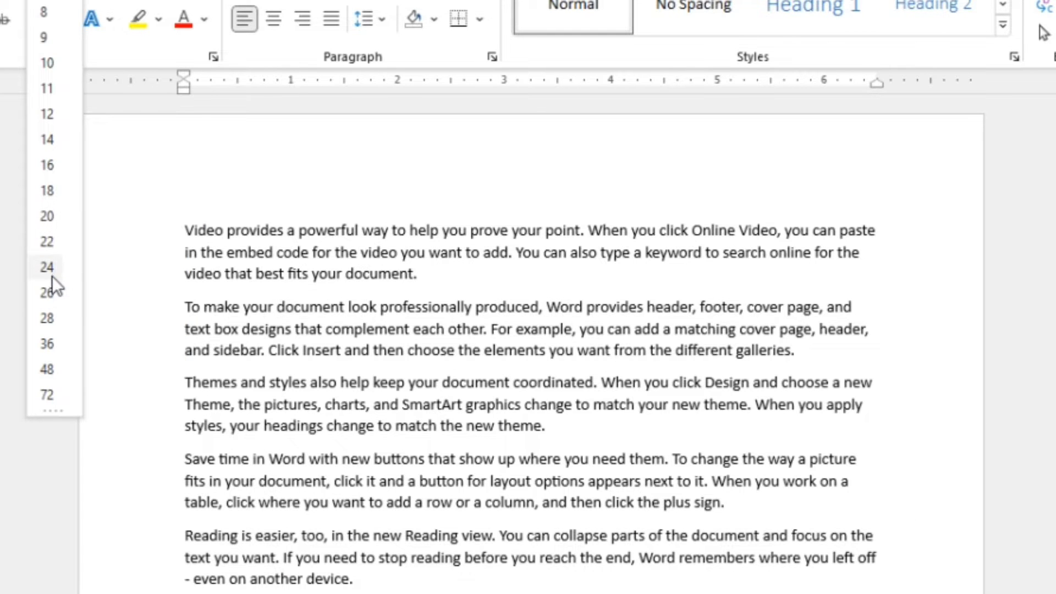
{"action": "left_click", "coordinate": [51, 295]}
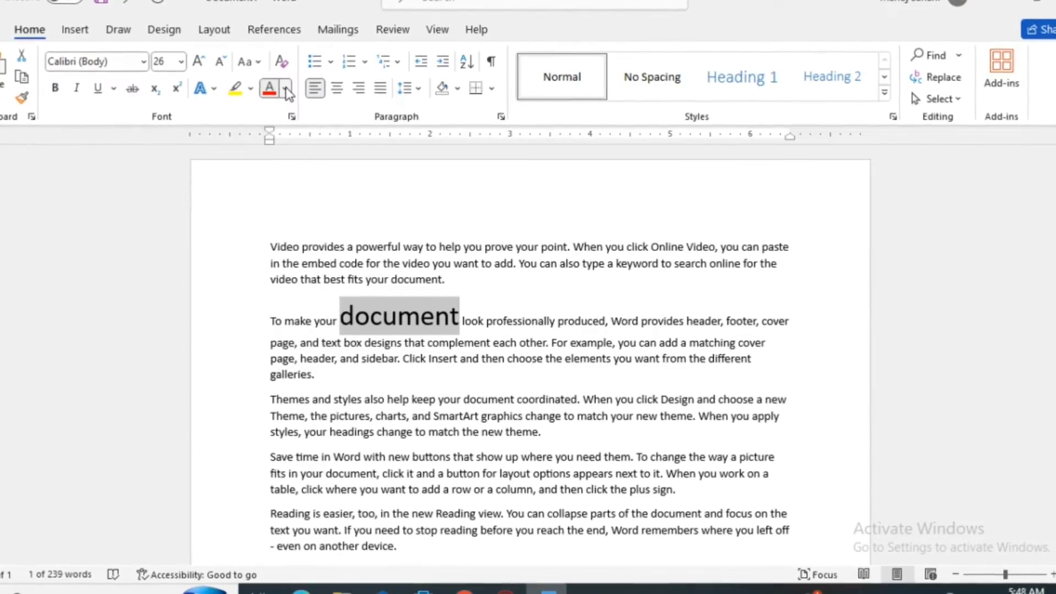
{"action": "left_click", "coordinate": [203, 20]}
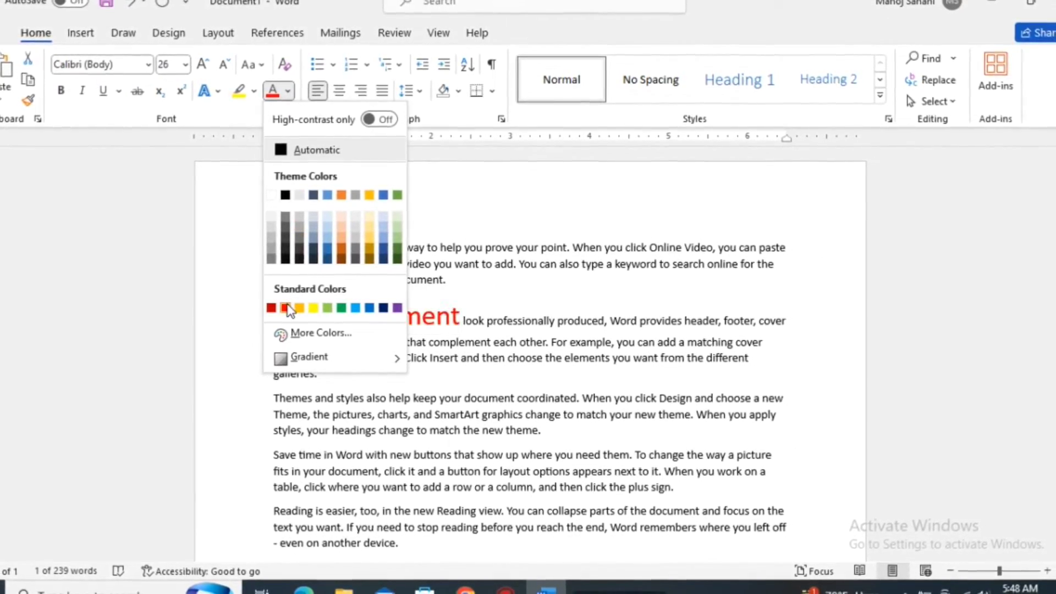
{"action": "left_click", "coordinate": [283, 307]}
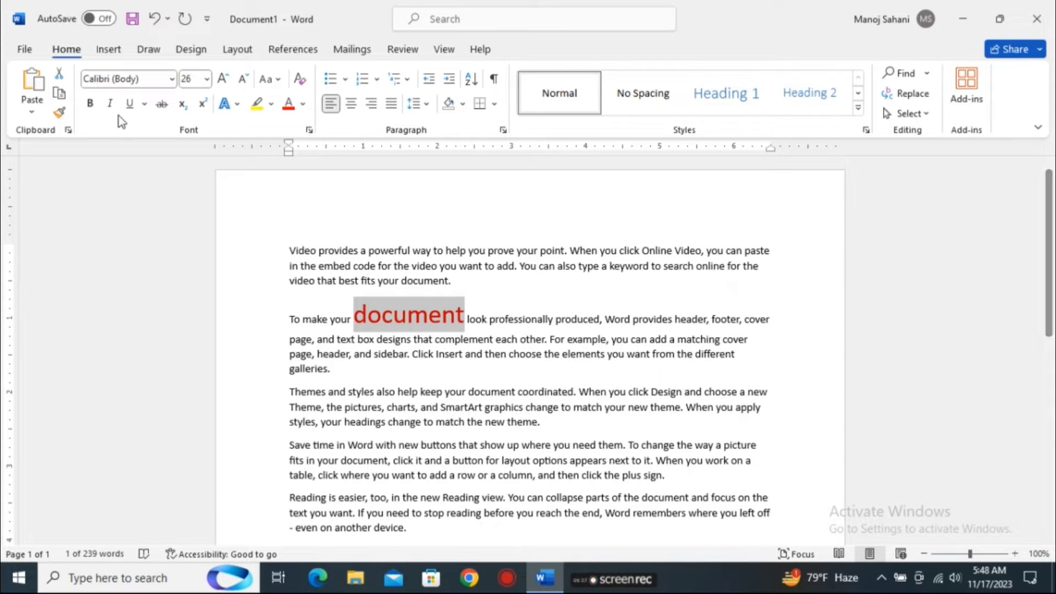
Apply the formatting of the enlarged red word "document" to "SmartArt" in the third paragraph with Format Painter.
{"action": "left_click", "coordinate": [61, 113]}
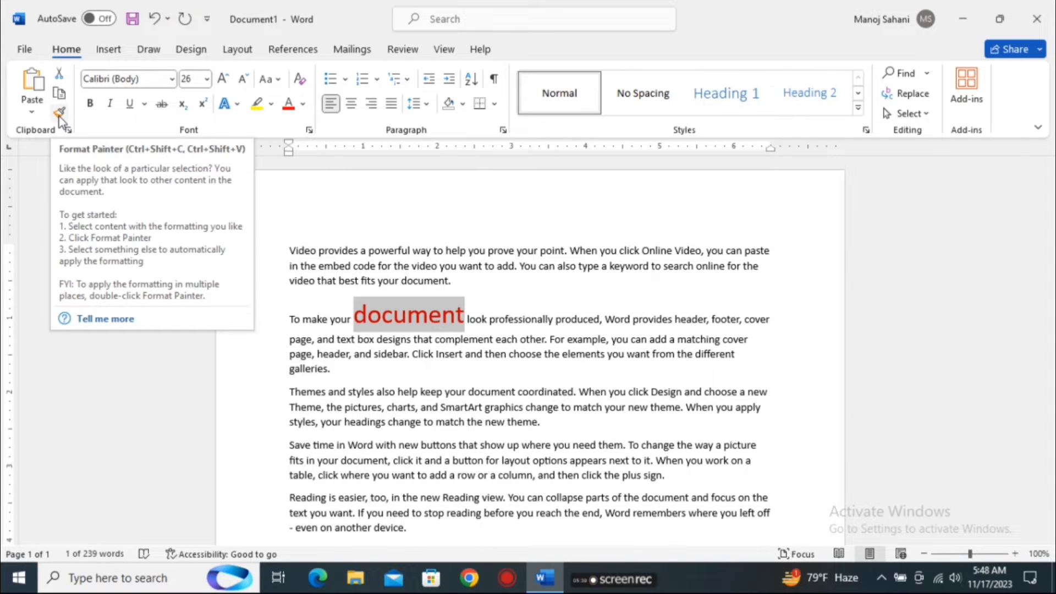
{"action": "left_click", "coordinate": [59, 115]}
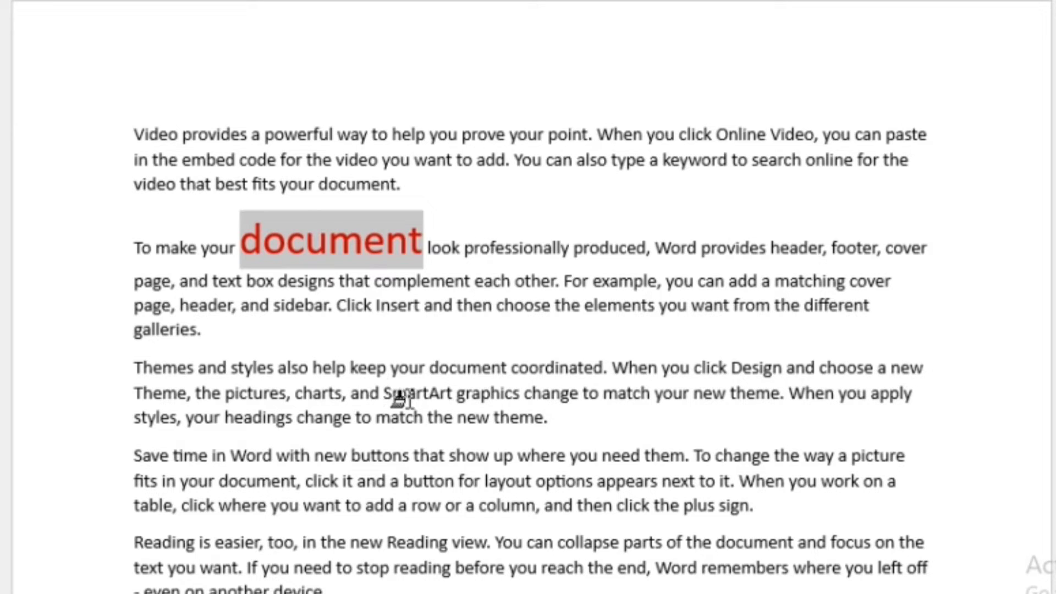
{"action": "left_click_drag", "start_coordinate": [439, 407], "coordinate": [483, 408]}
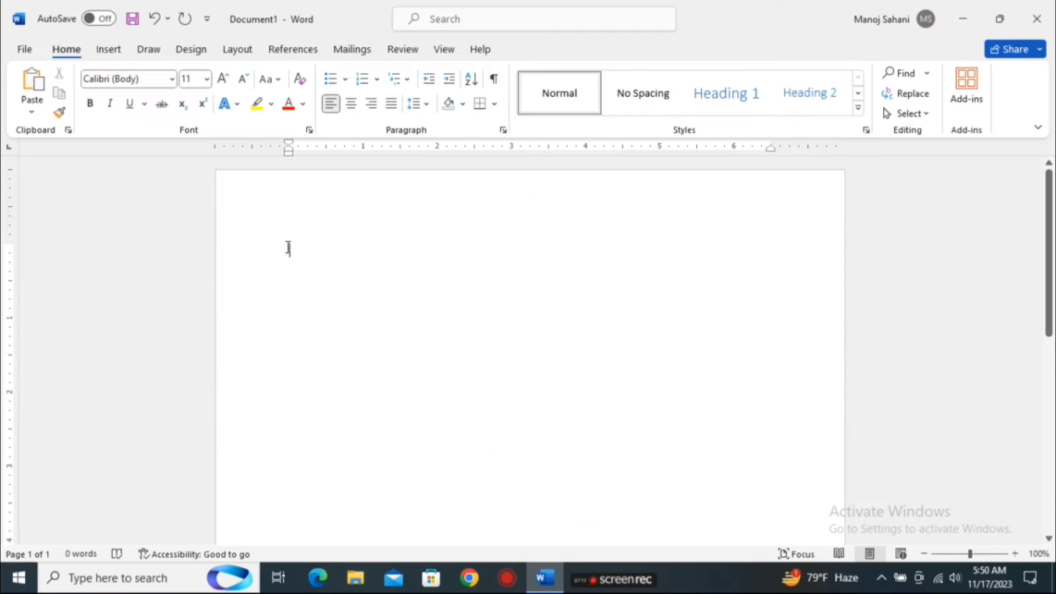
Fill the blank page with sample text using =rand().
{"action": "type", "text": "=ra"}
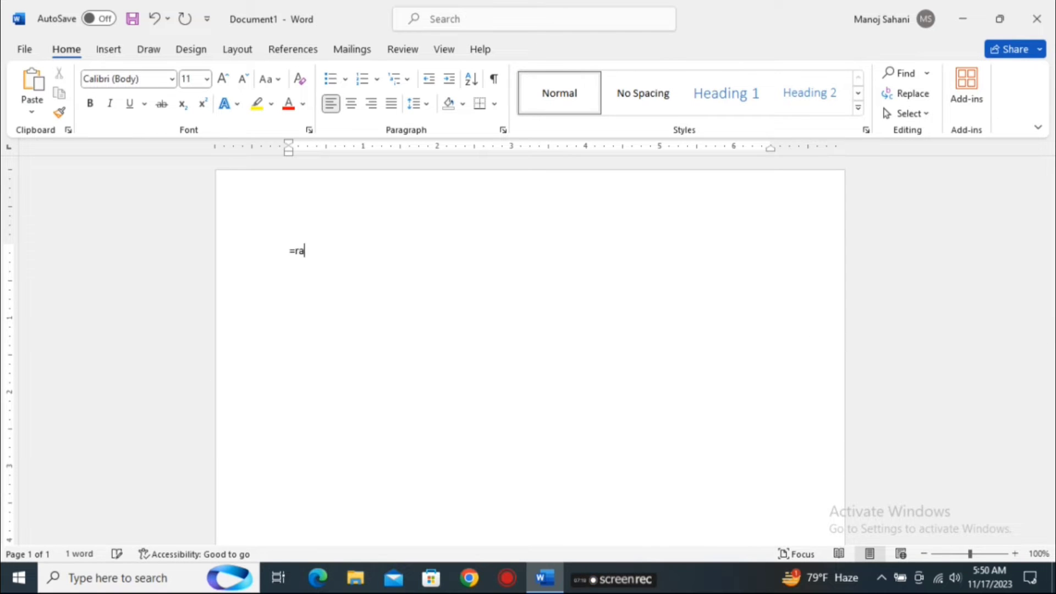
{"action": "type", "text": "nd()"}
{"action": "key", "text": "Return"}
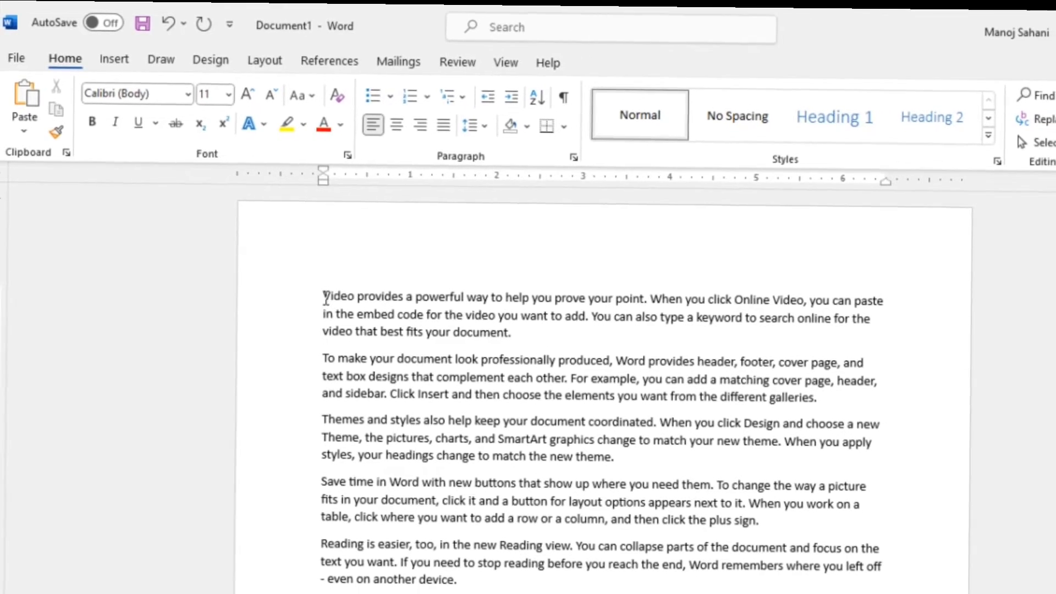
Change the font of the first paragraph to Arial Black and deselect the text.
{"action": "left_click_drag", "start_coordinate": [318, 289], "coordinate": [526, 324]}
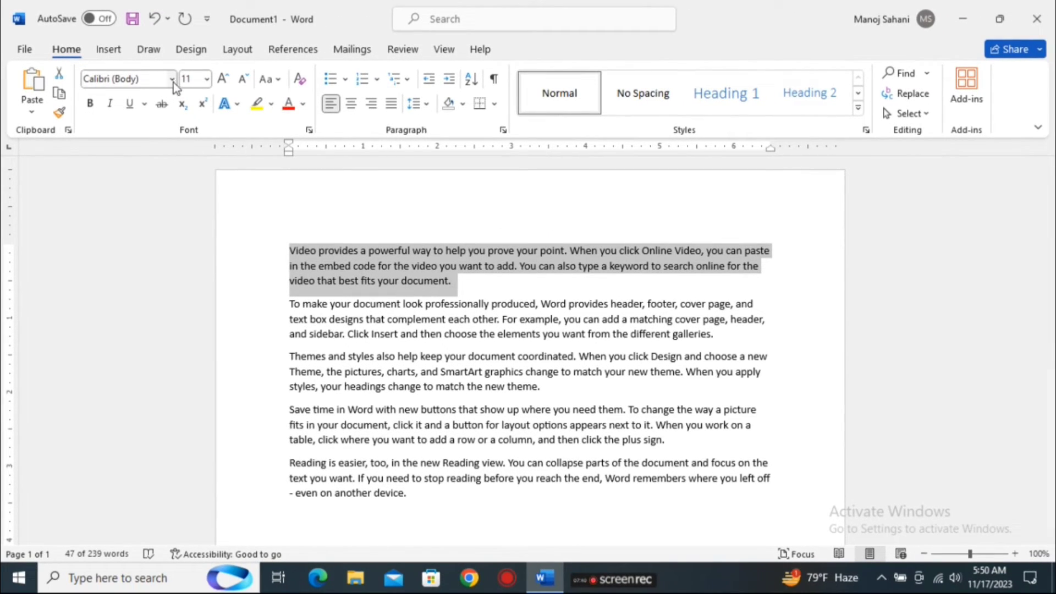
{"action": "left_click", "coordinate": [173, 82]}
{"action": "left_click", "coordinate": [173, 83]}
{"action": "mouse_move", "coordinate": [308, 121]}
{"action": "left_mouse_down"}
{"action": "mouse_move", "coordinate": [309, 300]}
{"action": "mouse_move", "coordinate": [305, 140]}
{"action": "left_mouse_up"}
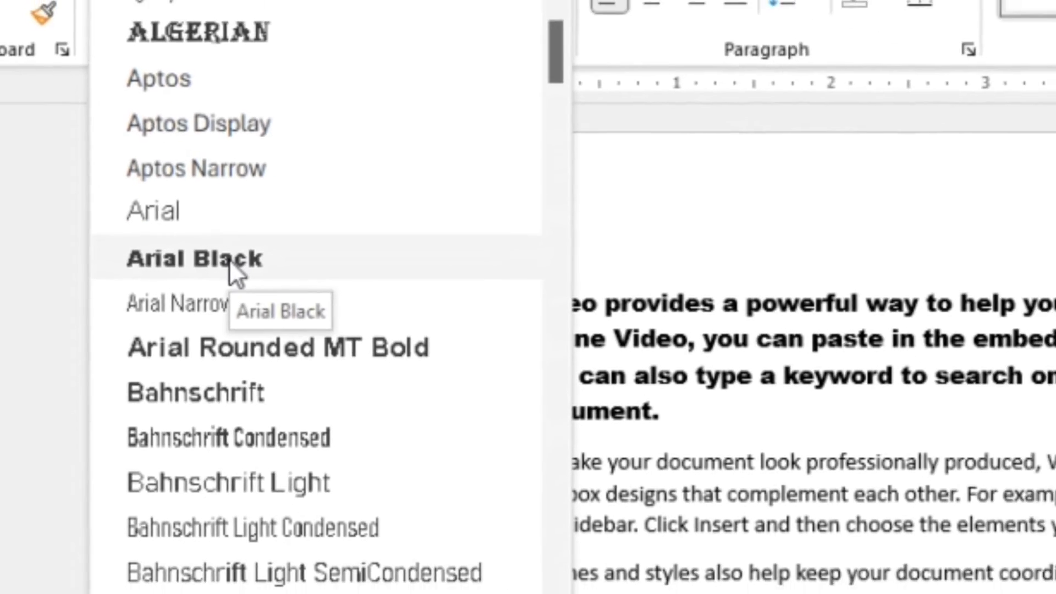
{"action": "left_click", "coordinate": [229, 259]}
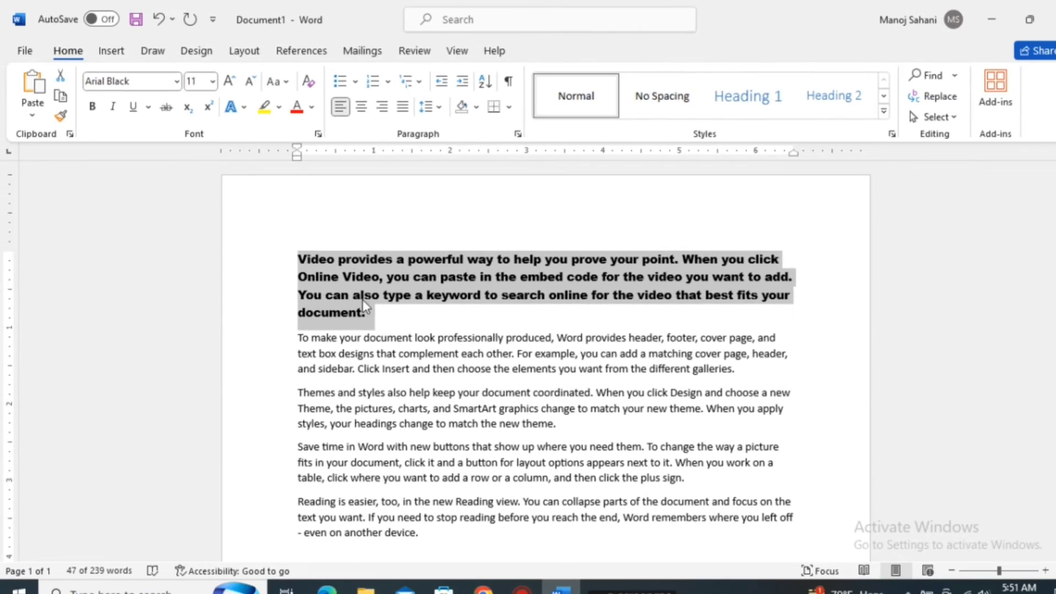
{"action": "left_click", "coordinate": [390, 324]}
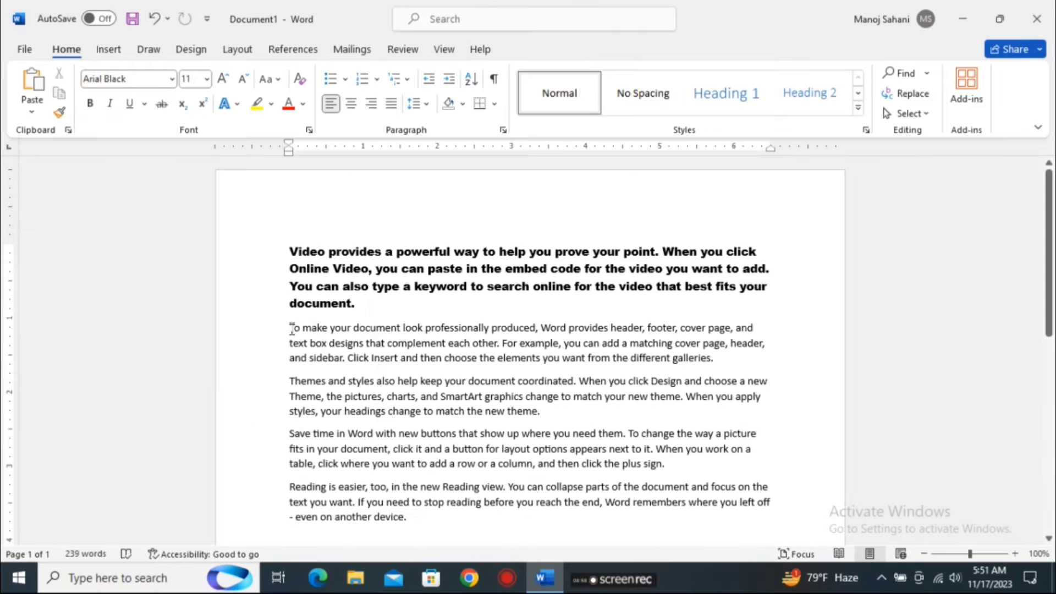
Set the font size of the second paragraph, starting "To make your document", to 20.
{"action": "triple_click", "coordinate": [292, 328]}
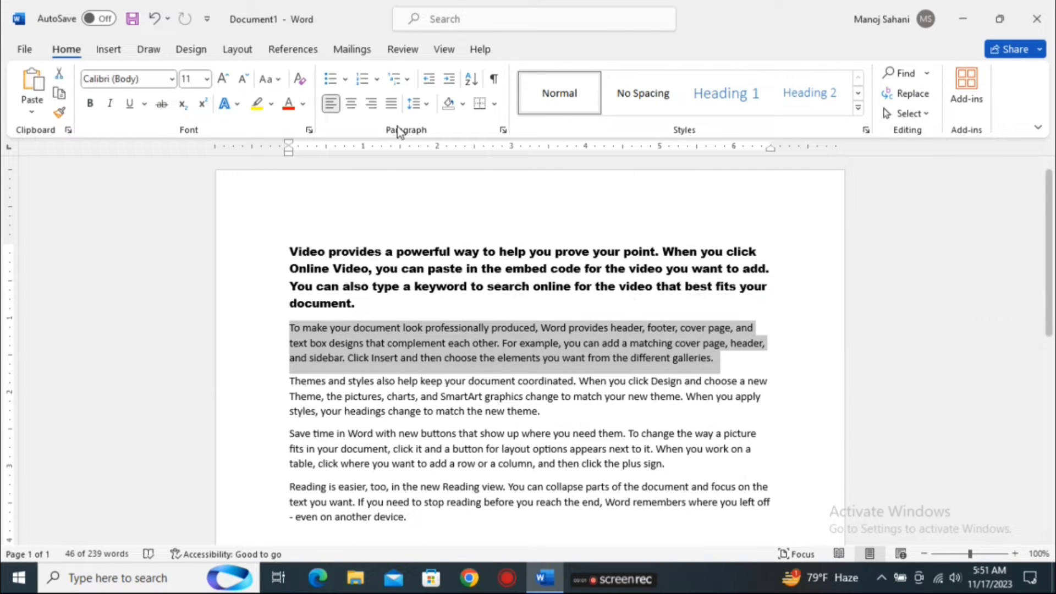
{"action": "left_click", "coordinate": [206, 80]}
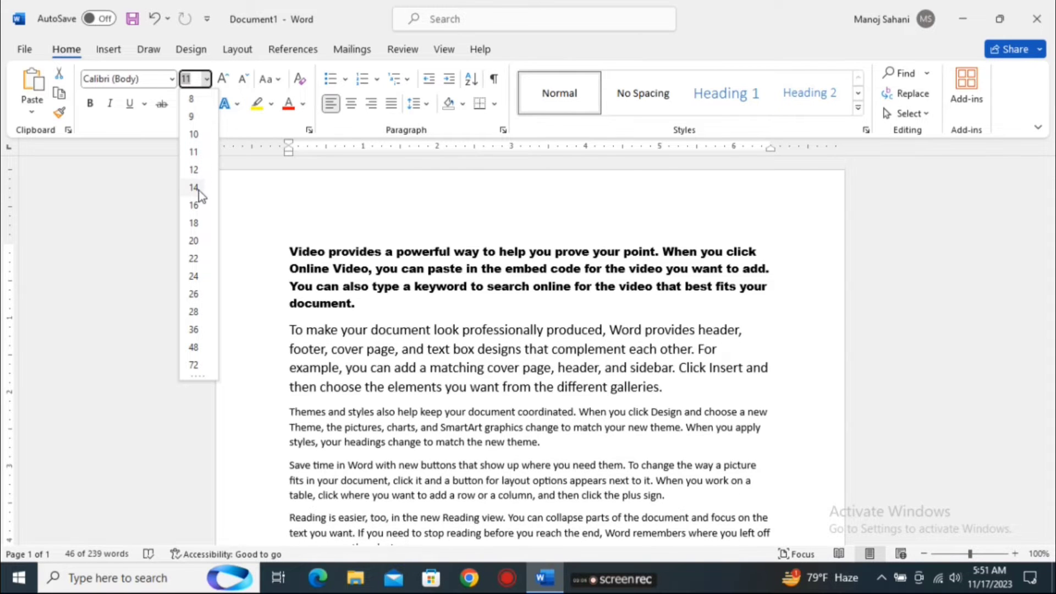
{"action": "left_click", "coordinate": [194, 240]}
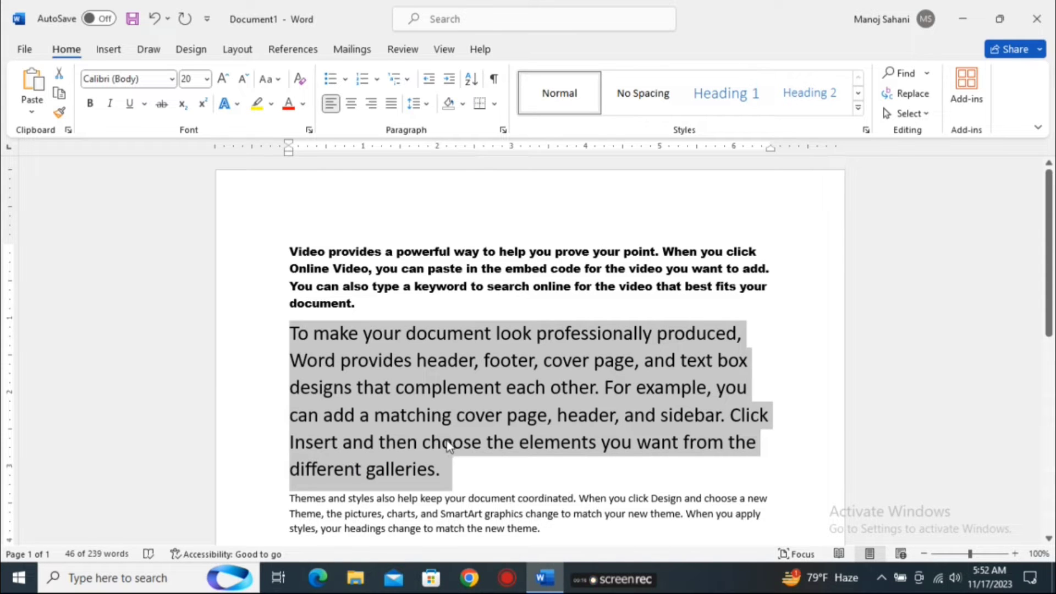
Make the words "make your document" in the second paragraph bold and italic.
{"action": "left_click_drag", "start_coordinate": [1052, 236], "coordinate": [1053, 266]}
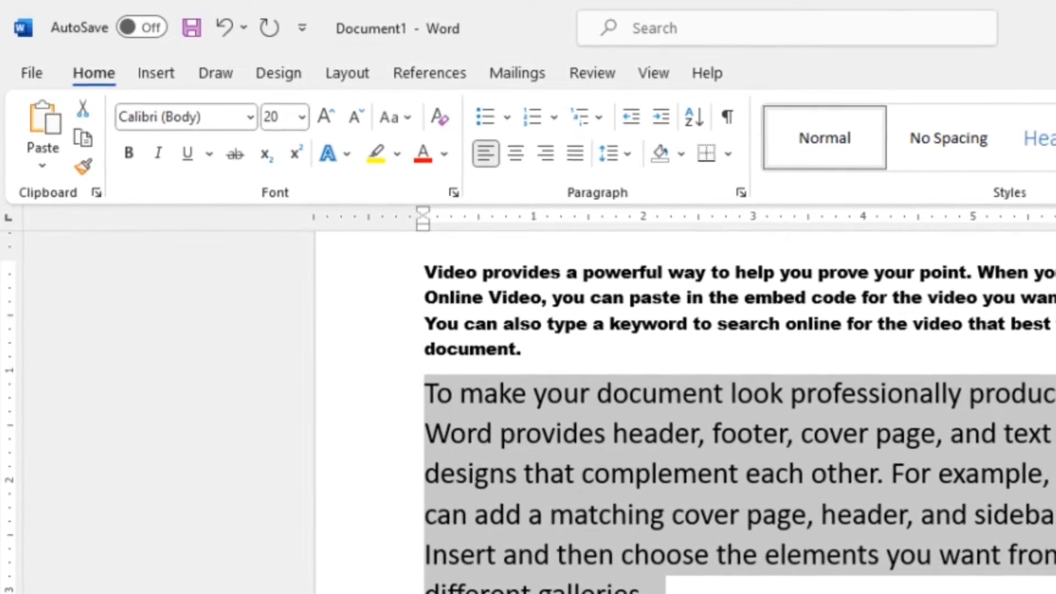
{"action": "left_click", "coordinate": [465, 392]}
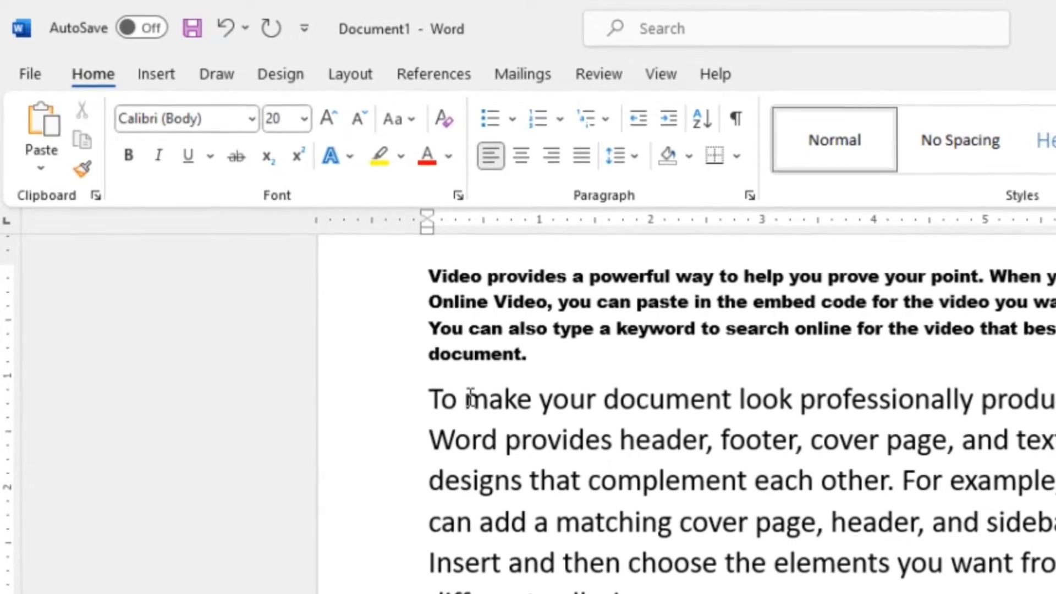
{"action": "left_click_drag", "start_coordinate": [470, 398], "coordinate": [721, 412]}
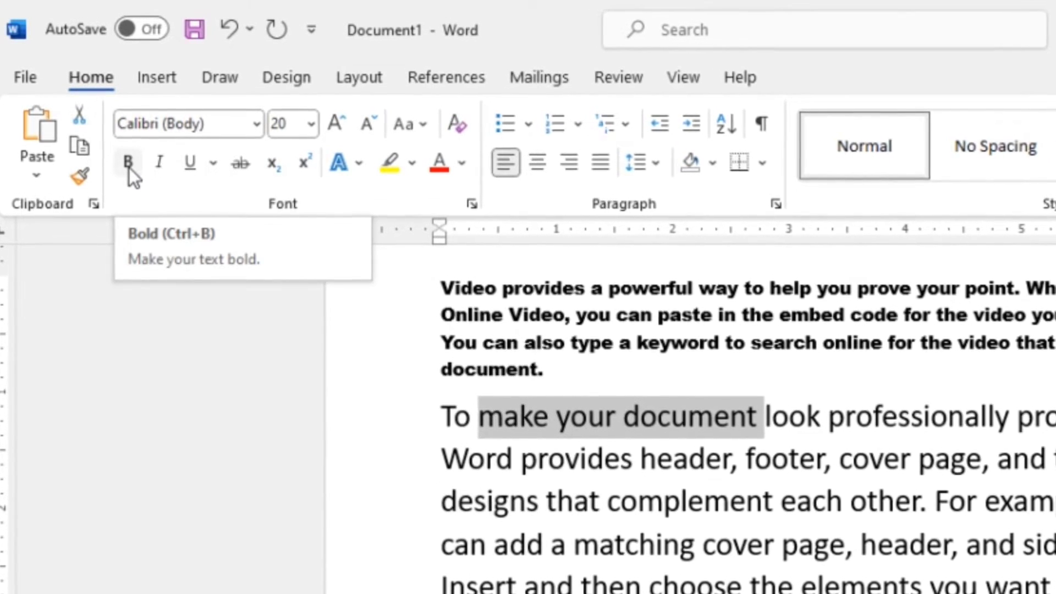
{"action": "left_click", "coordinate": [129, 169]}
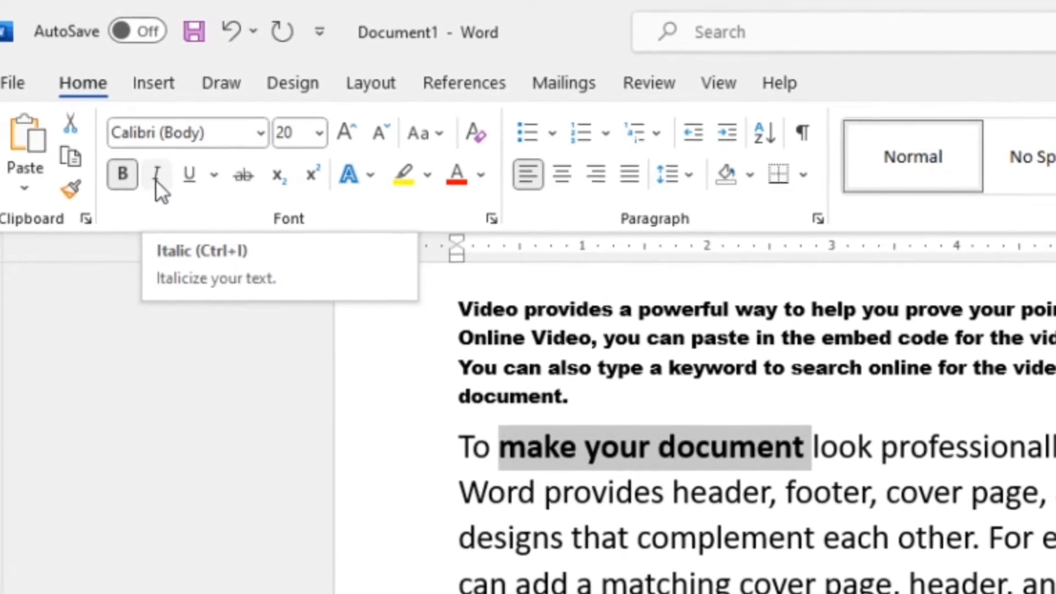
{"action": "left_click", "coordinate": [156, 177]}
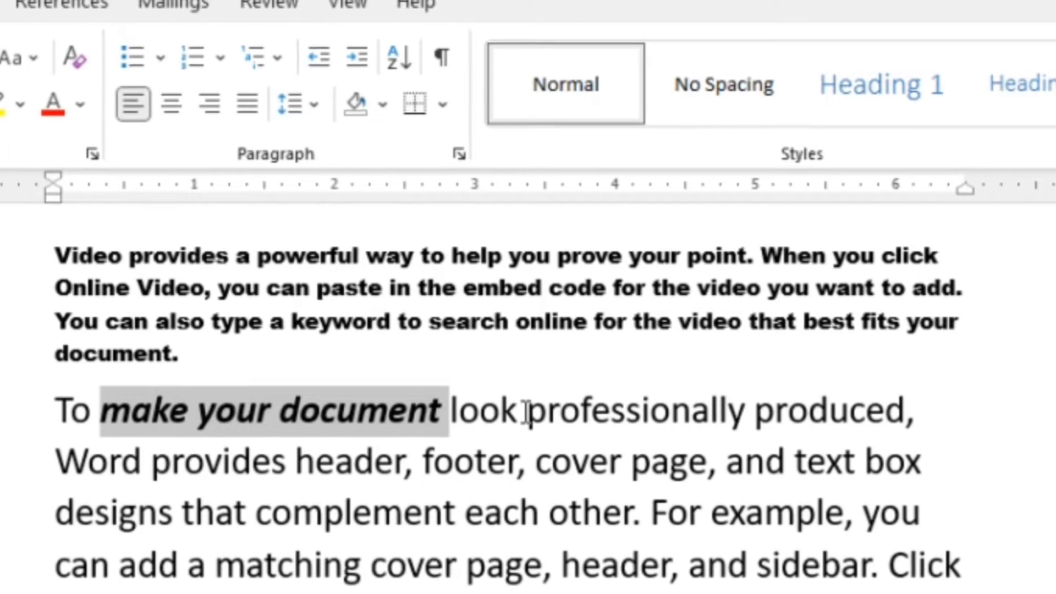
Underline the word "professionally" in the second paragraph and set its underline color to red.
{"action": "left_click_drag", "start_coordinate": [664, 328], "coordinate": [706, 331]}
{"action": "left_click_drag", "start_coordinate": [609, 401], "coordinate": [758, 399]}
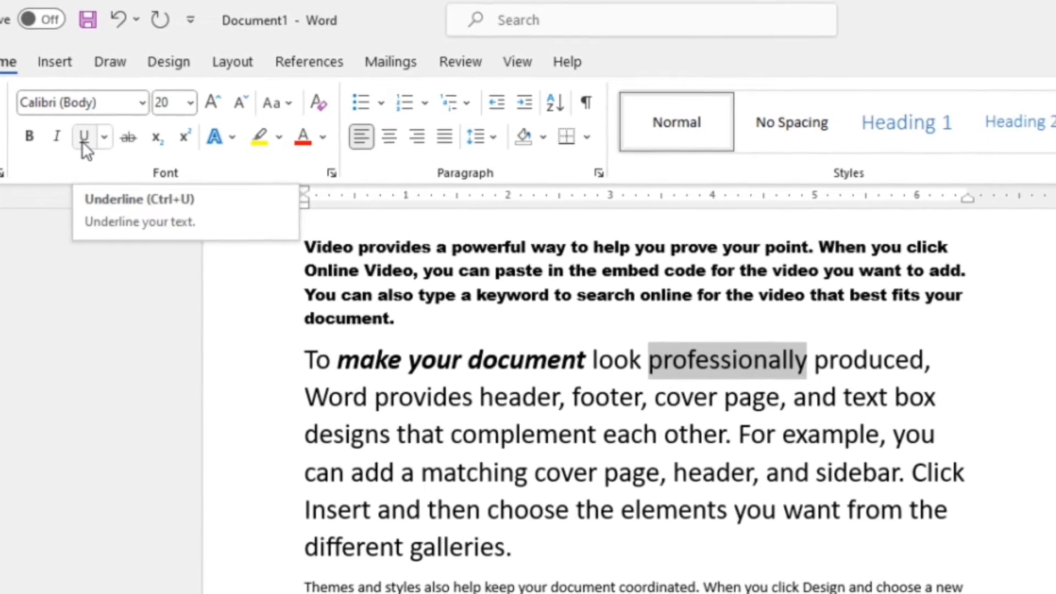
{"action": "left_click", "coordinate": [81, 140]}
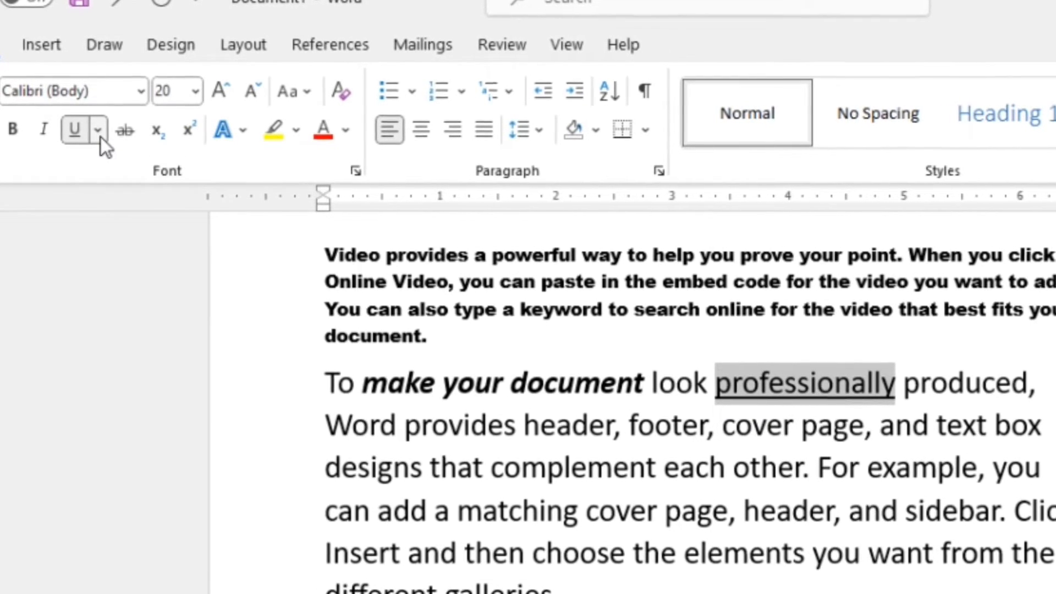
{"action": "left_click", "coordinate": [100, 137]}
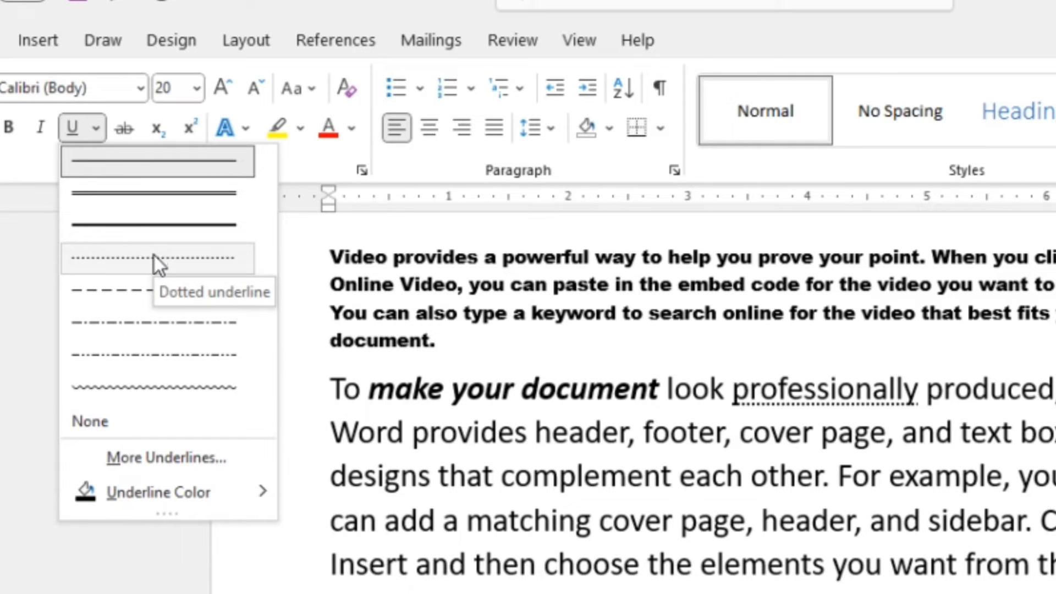
{"action": "mouse_move", "coordinate": [139, 493]}
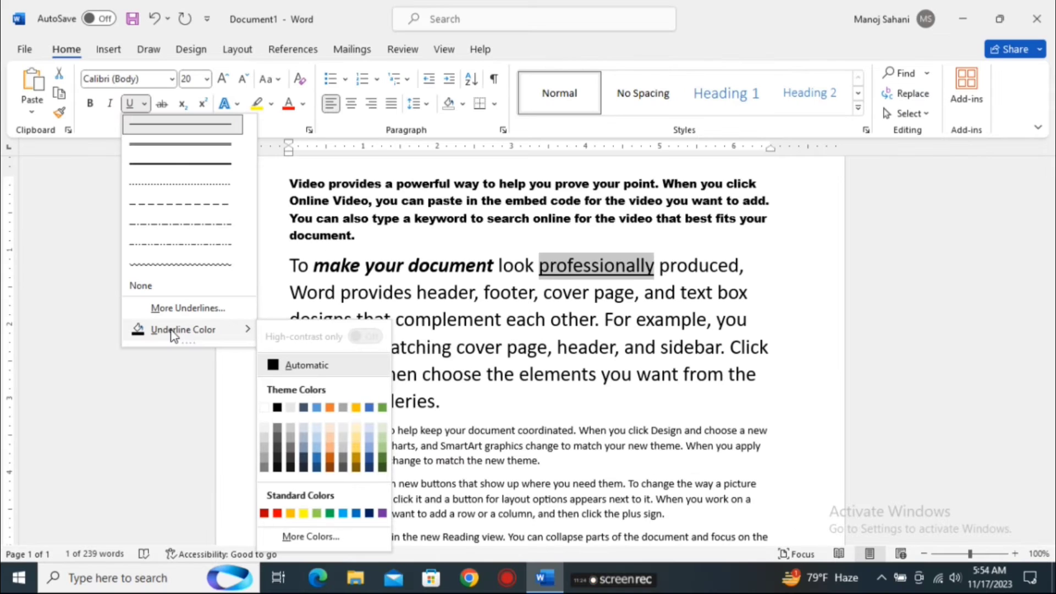
{"action": "left_click", "coordinate": [277, 513]}
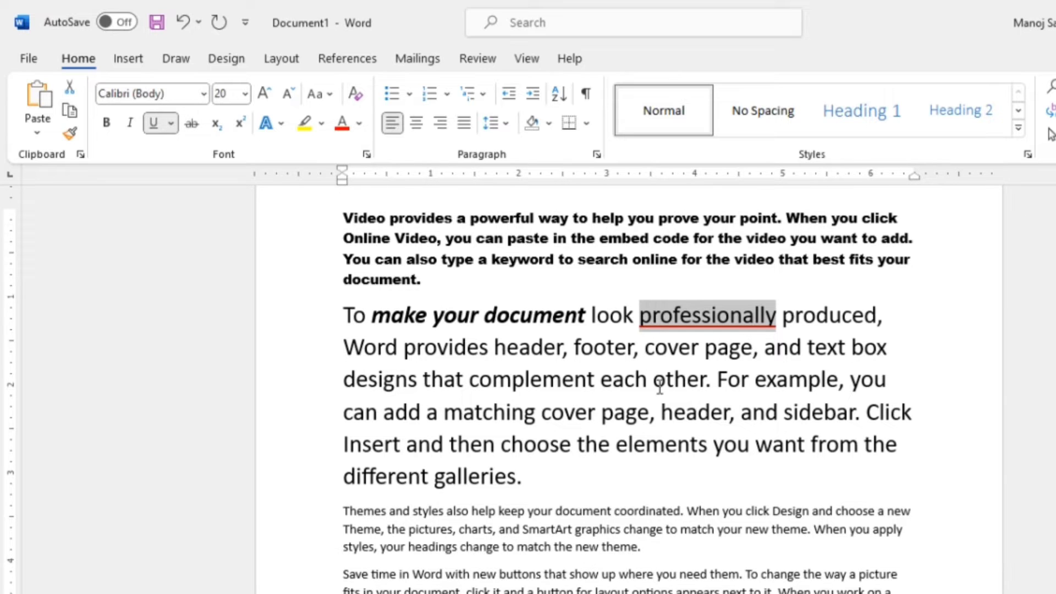
Apply strikethrough to the word "matching" in the second paragraph and deselect it.
{"action": "double_click", "coordinate": [533, 412]}
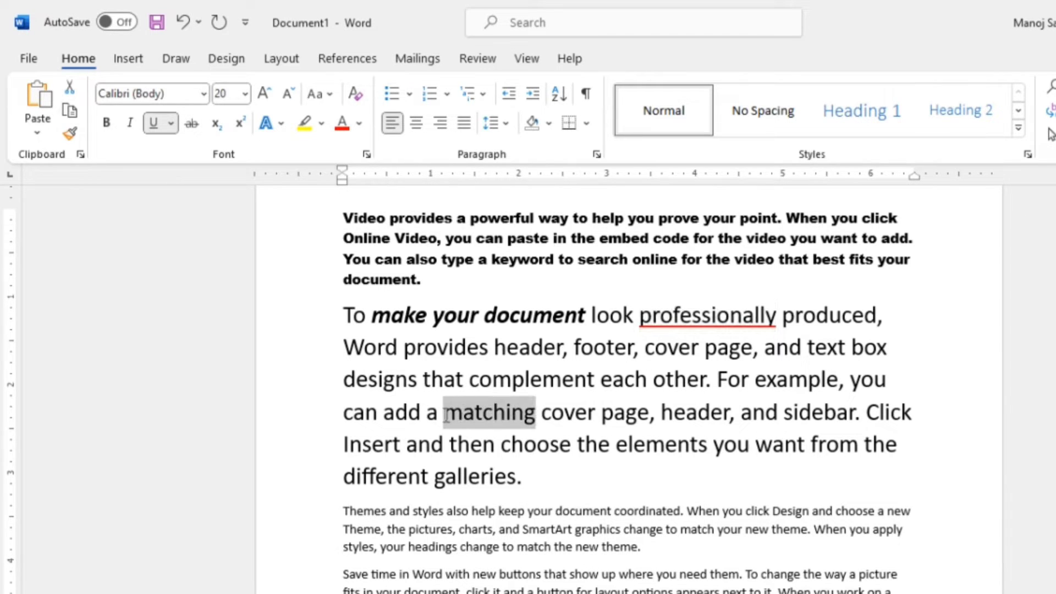
{"action": "left_click", "coordinate": [193, 127]}
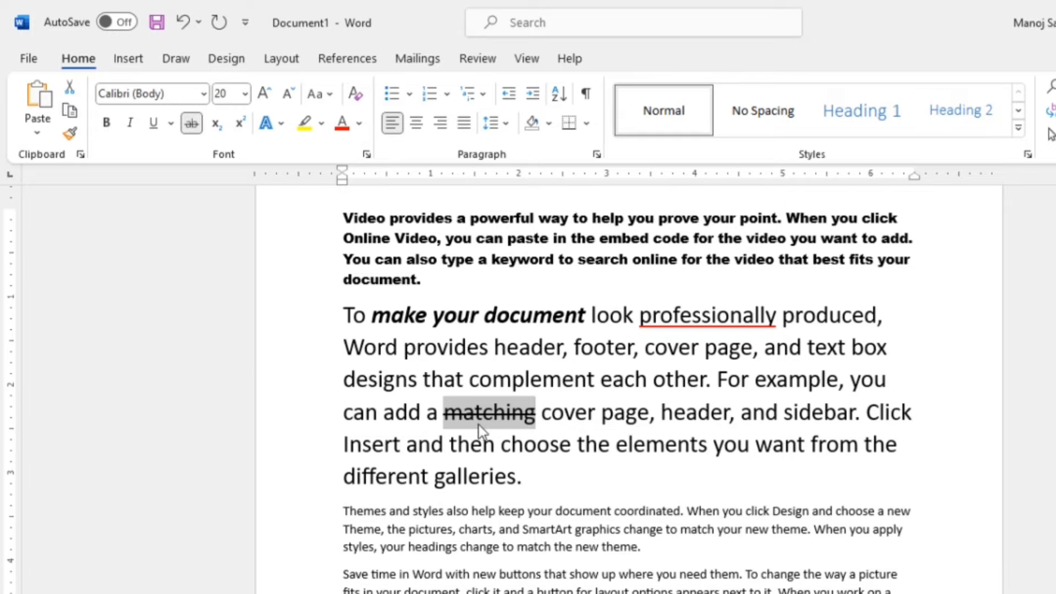
{"action": "left_click", "coordinate": [515, 443]}
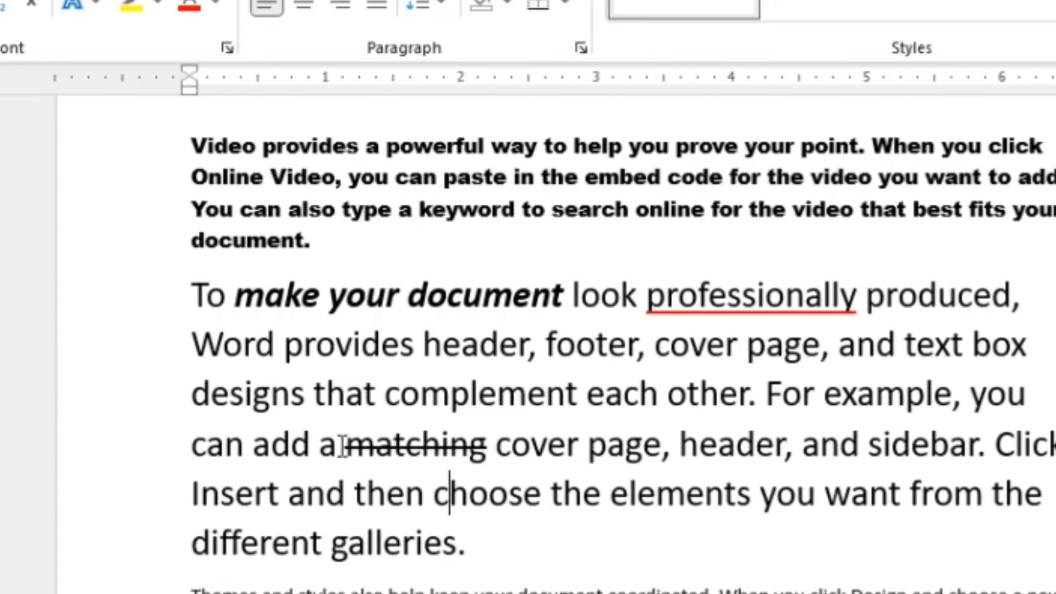
{"action": "left_click_drag", "start_coordinate": [342, 445], "coordinate": [490, 467]}
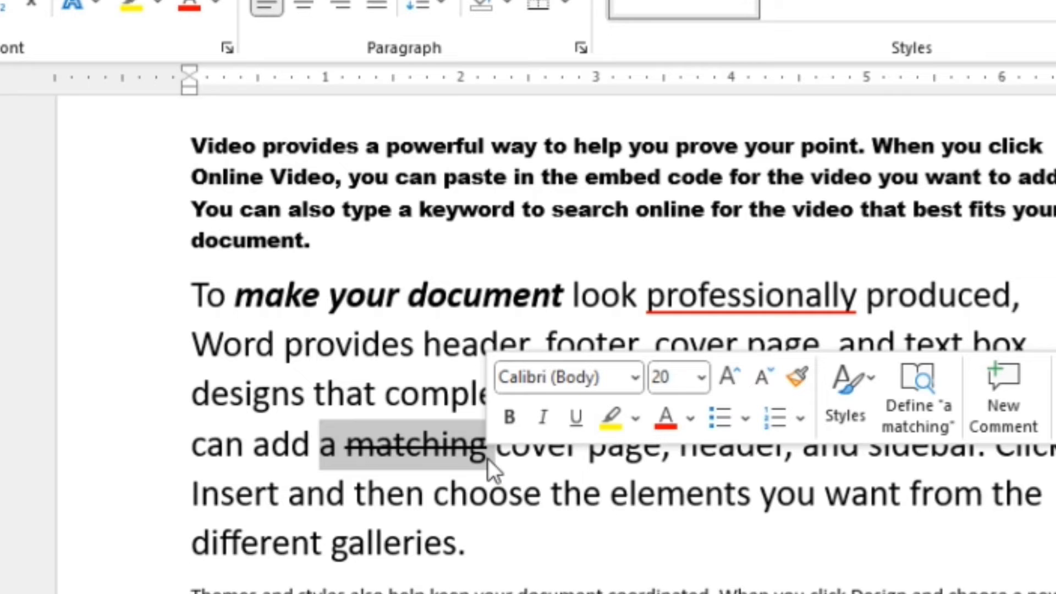
{"action": "left_click", "coordinate": [487, 459]}
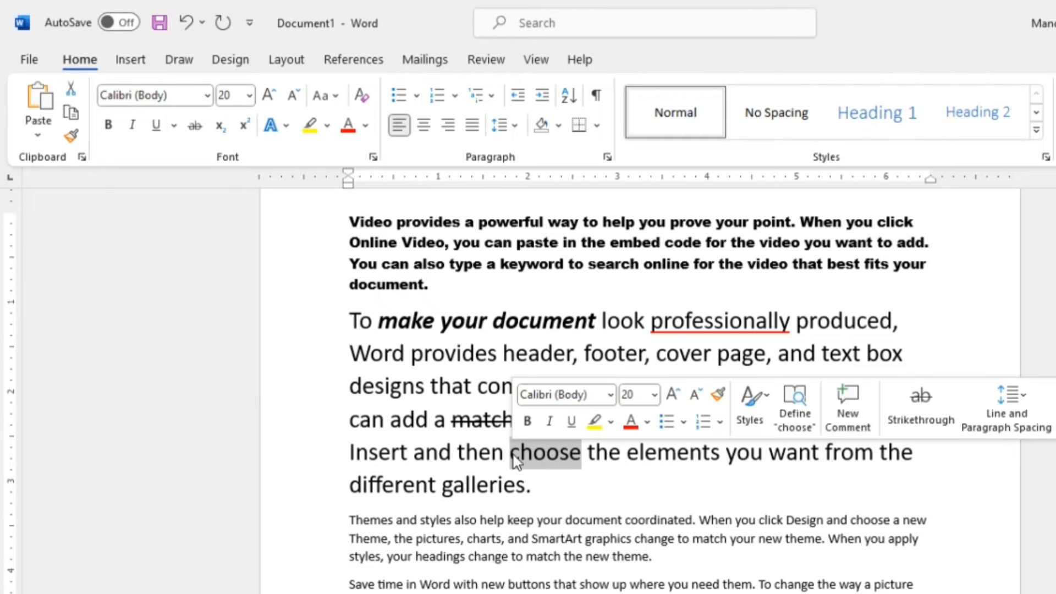
Insert the subscript text "option" after "choose" and the superscript text "page" after "cover" in the second paragraph.
{"action": "left_click", "coordinate": [582, 458]}
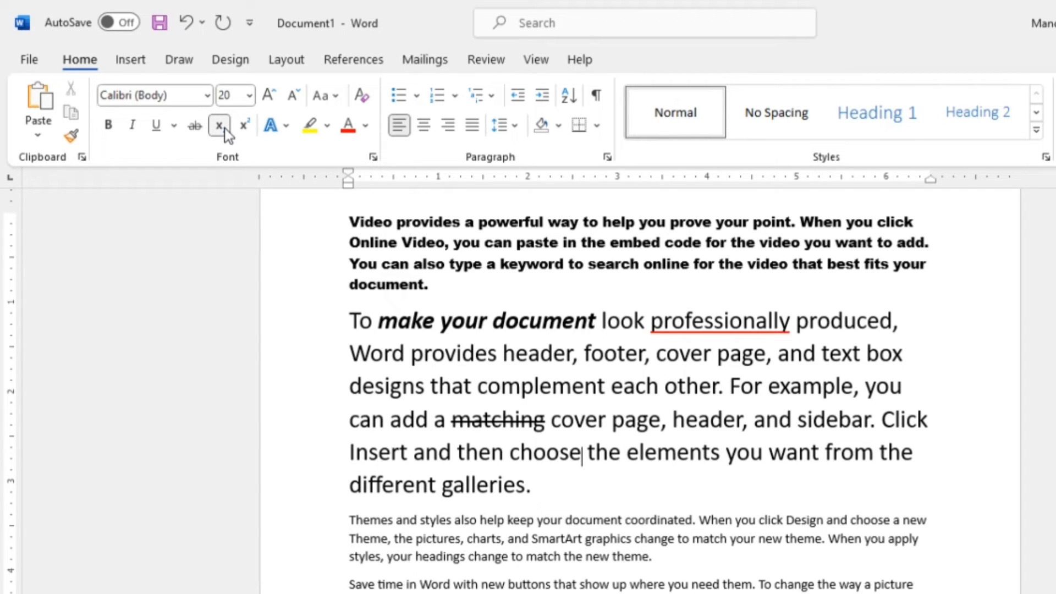
{"action": "type", "text": "option"}
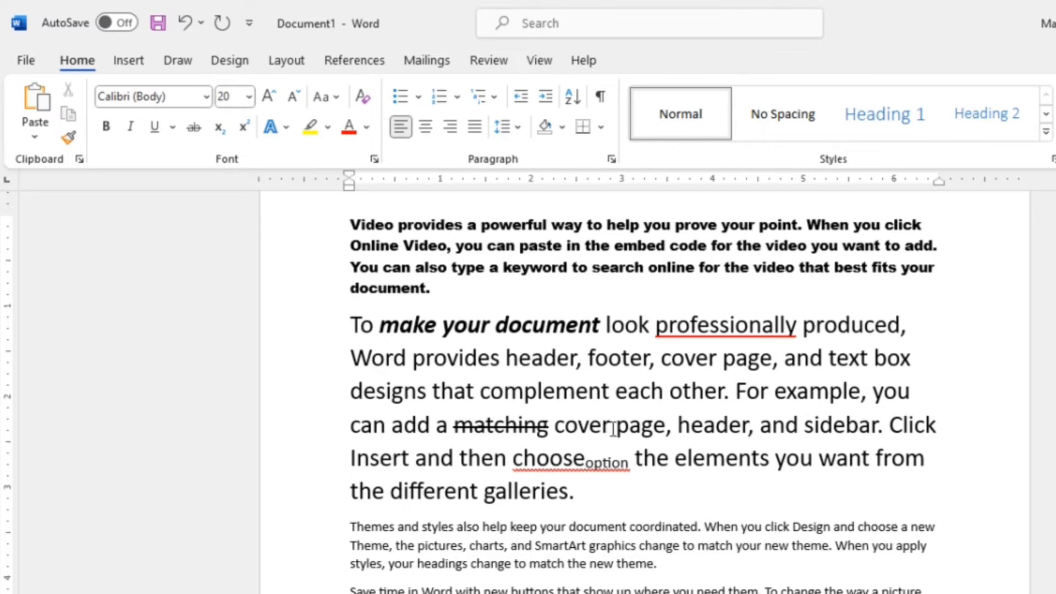
{"action": "left_click", "coordinate": [243, 127]}
{"action": "type", "text": "page"}
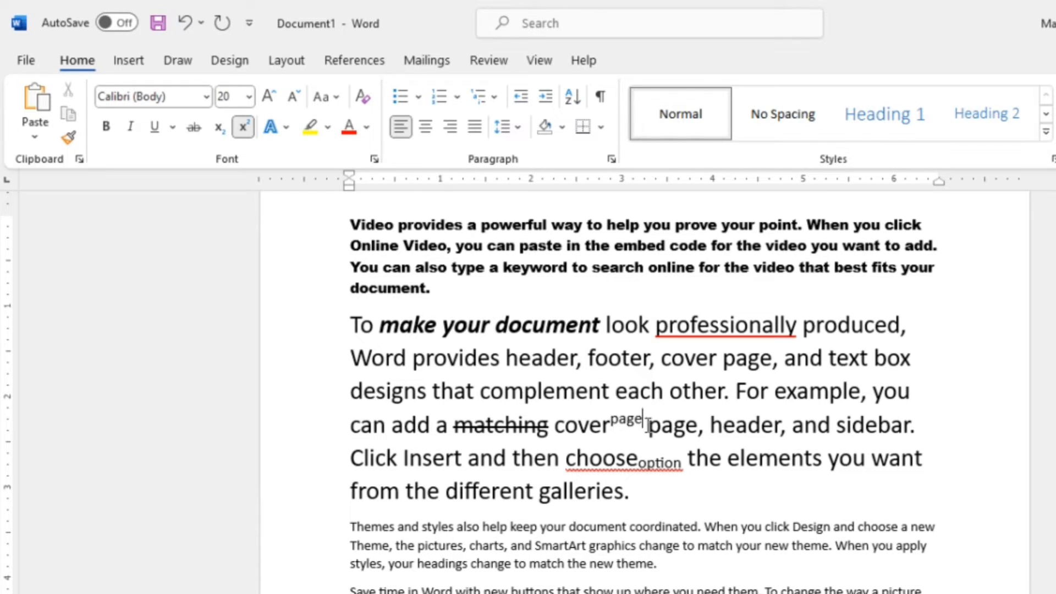
{"action": "left_click_drag", "start_coordinate": [647, 424], "coordinate": [557, 427]}
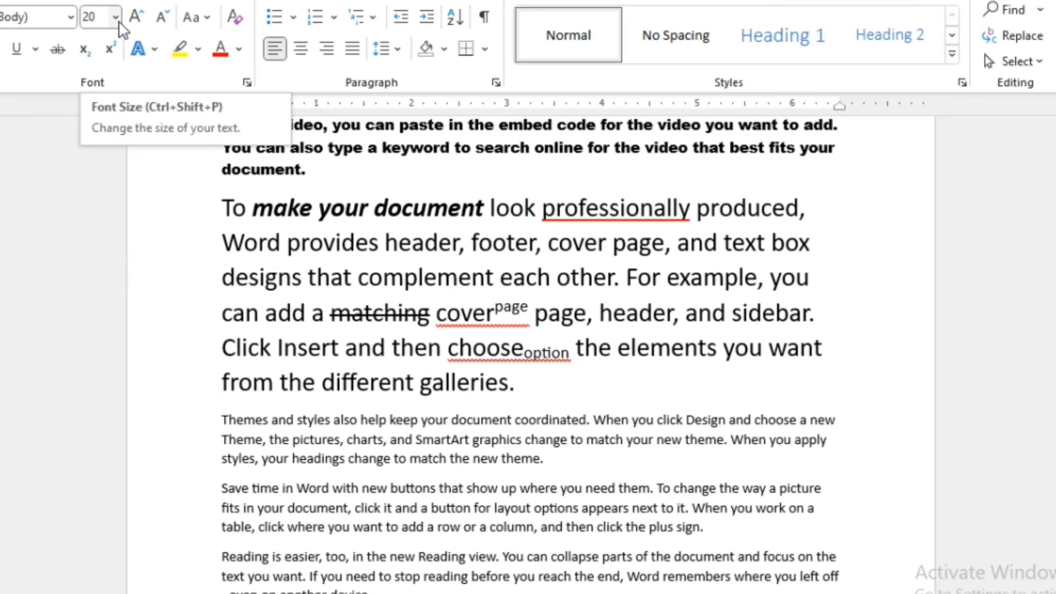
{"action": "left_click", "coordinate": [116, 17]}
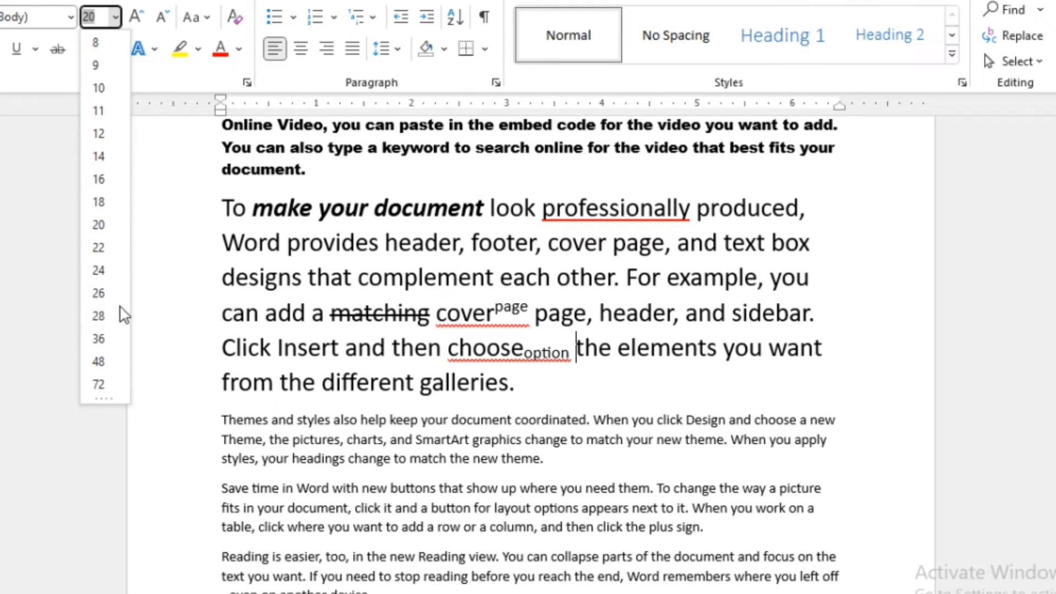
{"action": "left_click", "coordinate": [138, 24]}
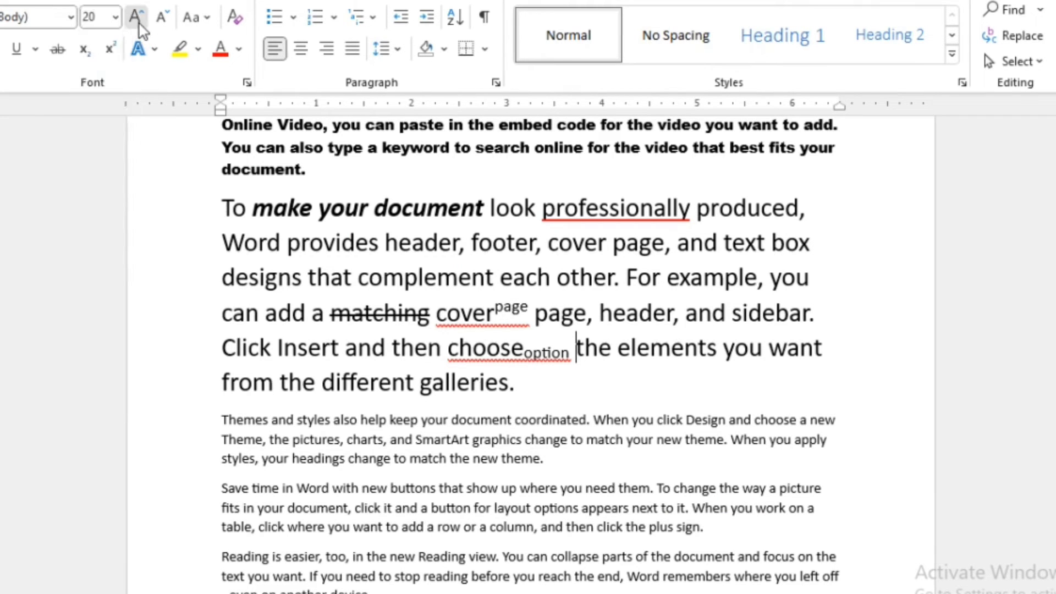
{"action": "left_click", "coordinate": [139, 25]}
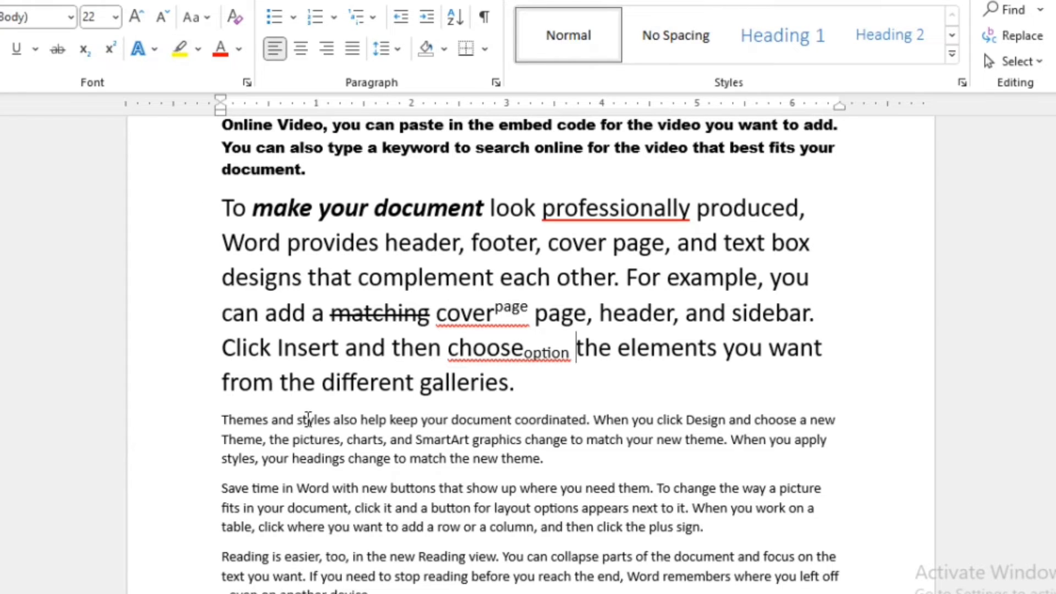
Enlarge the words "Themes and styles" at the start of the third paragraph to size 48 with Increase Font Size.
{"action": "left_click_drag", "start_coordinate": [331, 421], "coordinate": [221, 421]}
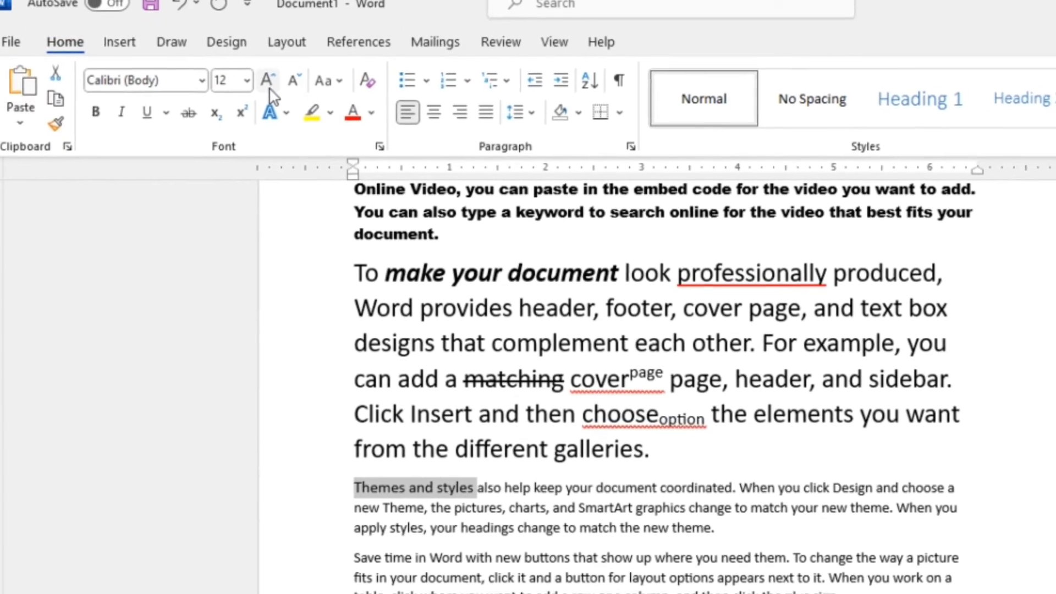
{"action": "left_click", "coordinate": [238, 41]}
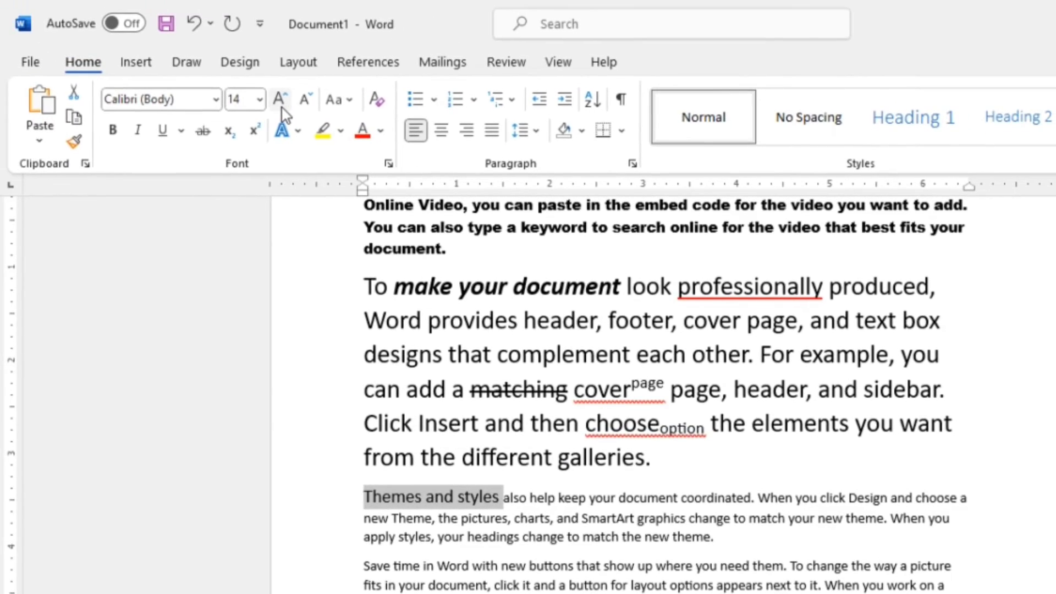
{"action": "left_click", "coordinate": [238, 40]}
{"action": "left_click", "coordinate": [279, 99]}
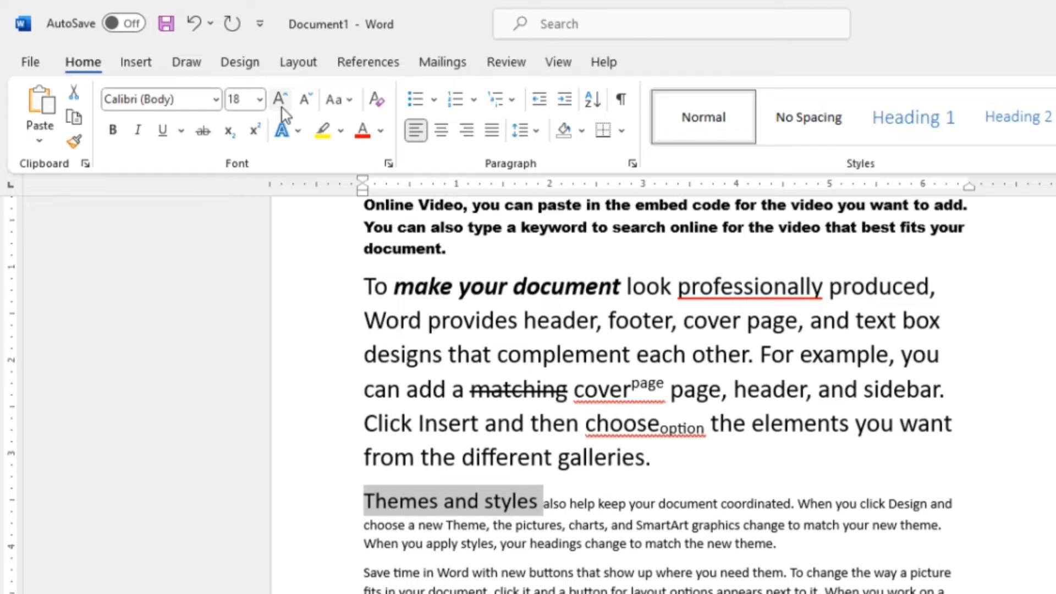
{"action": "left_click", "coordinate": [281, 109]}
{"action": "left_click", "coordinate": [281, 108]}
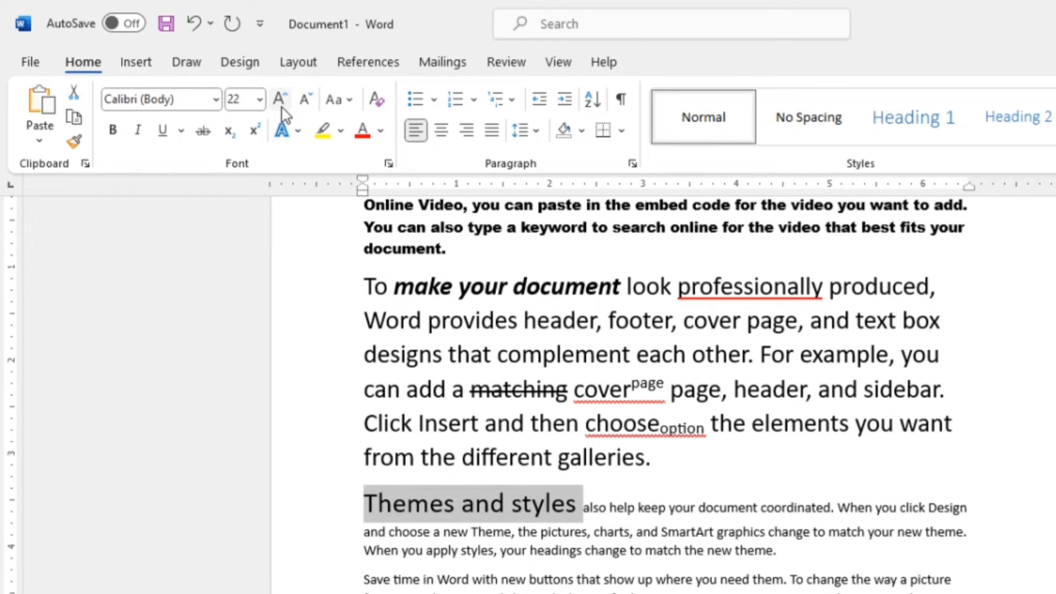
{"action": "left_click", "coordinate": [281, 109]}
{"action": "left_click", "coordinate": [281, 109]}
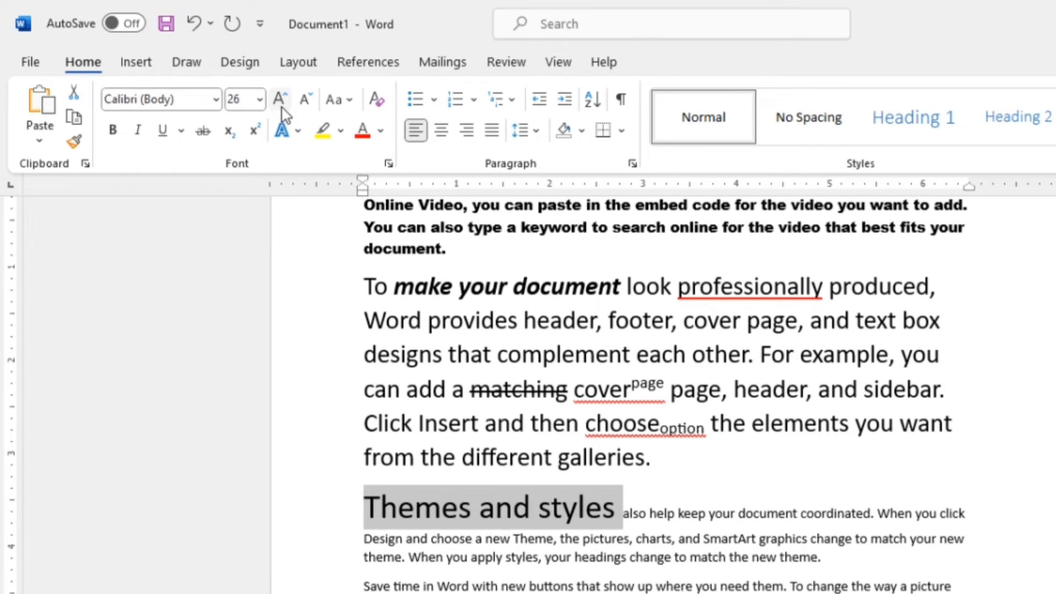
{"action": "left_click", "coordinate": [281, 109]}
{"action": "left_click", "coordinate": [281, 109]}
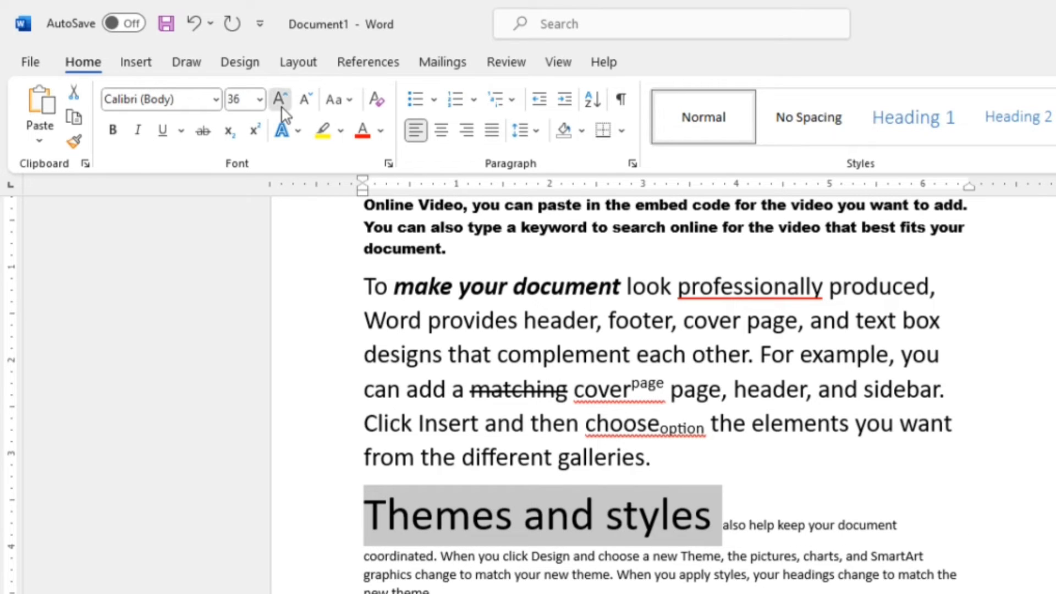
{"action": "left_click", "coordinate": [281, 109]}
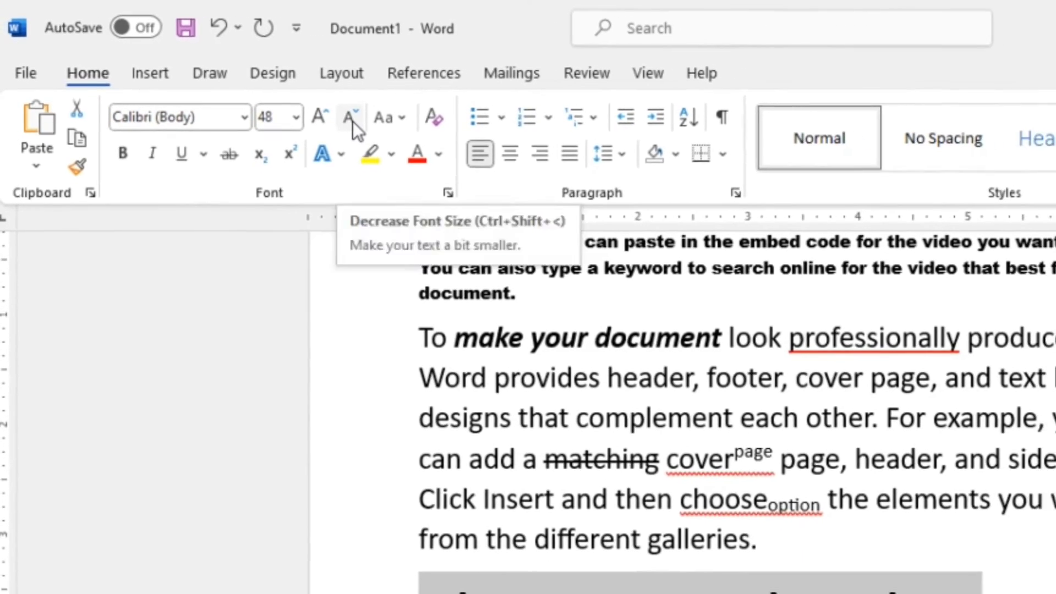
Reduce the words "Themes and styles" to size 26 with Decrease Font Size.
{"action": "left_click", "coordinate": [379, 129]}
{"action": "left_click", "coordinate": [321, 109]}
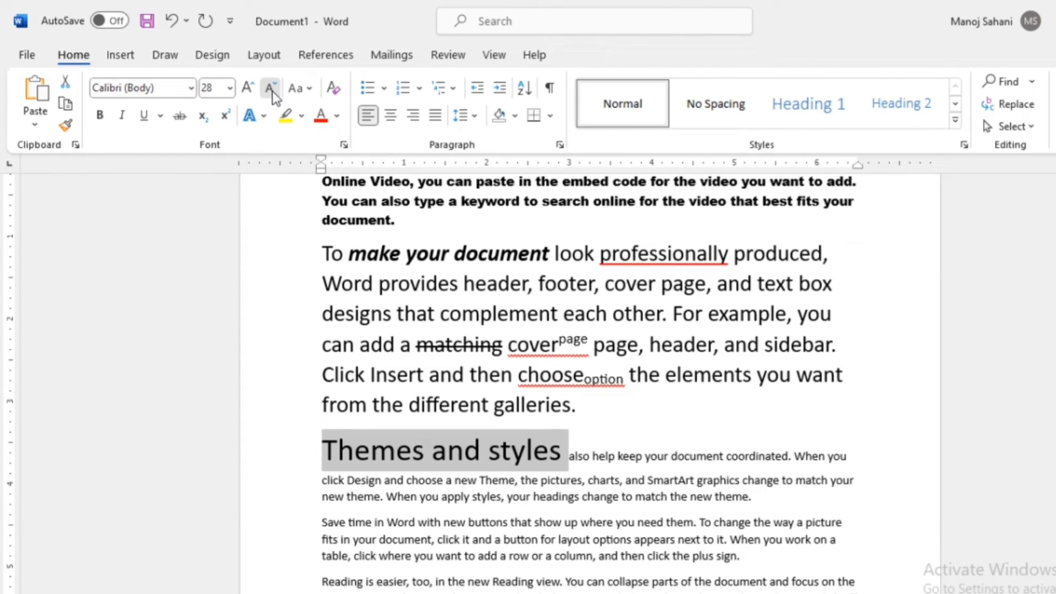
{"action": "left_click", "coordinate": [270, 89]}
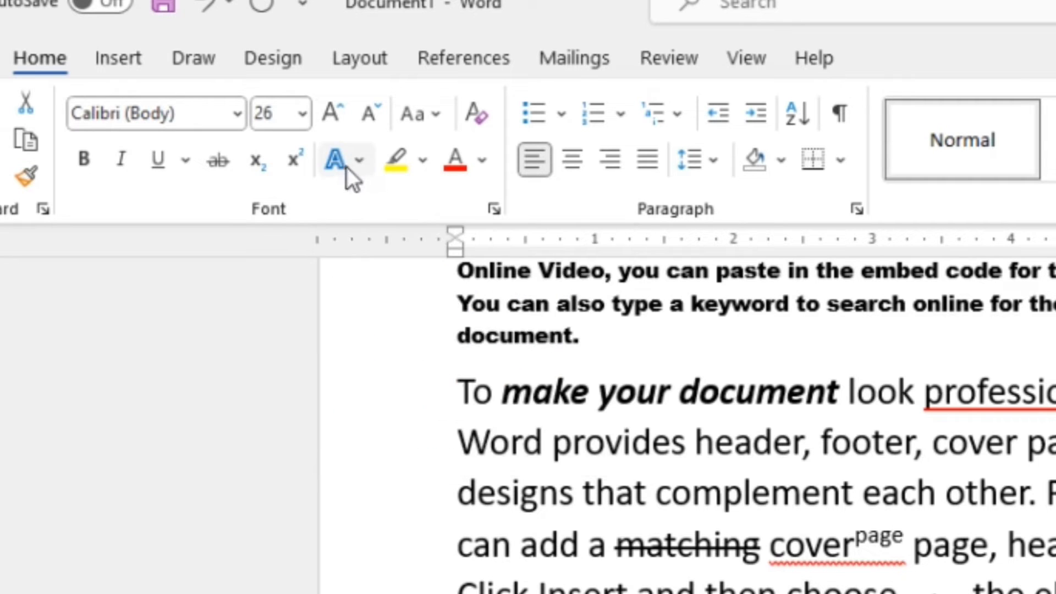
Apply the text effect "Fill: Blue, Accent color 1; Shadow" to "Save time" in the fourth paragraph and set its font size to 28.
{"action": "left_click", "coordinate": [346, 161]}
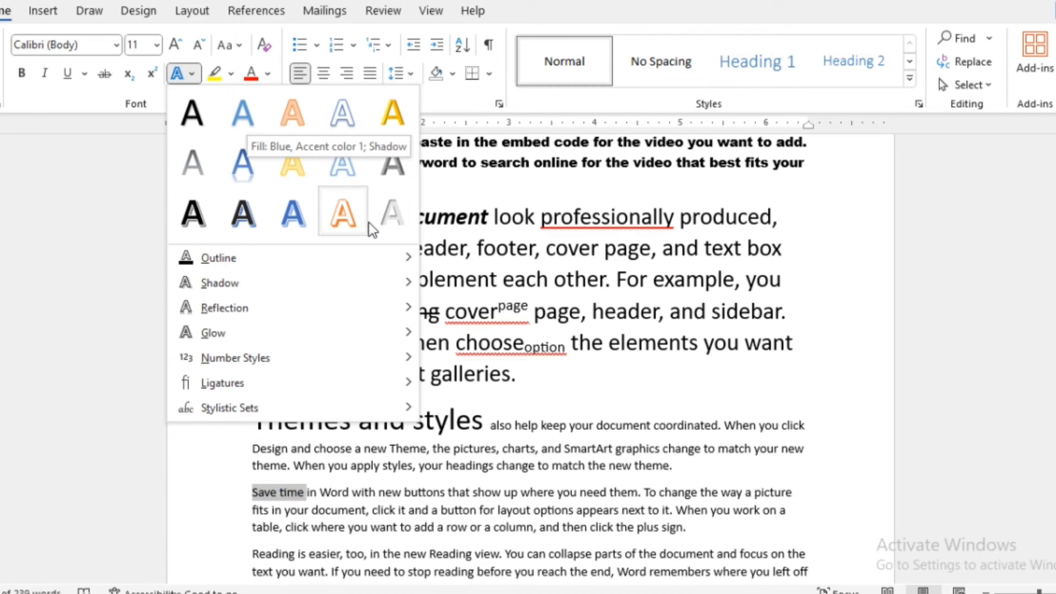
{"action": "left_click", "coordinate": [243, 117]}
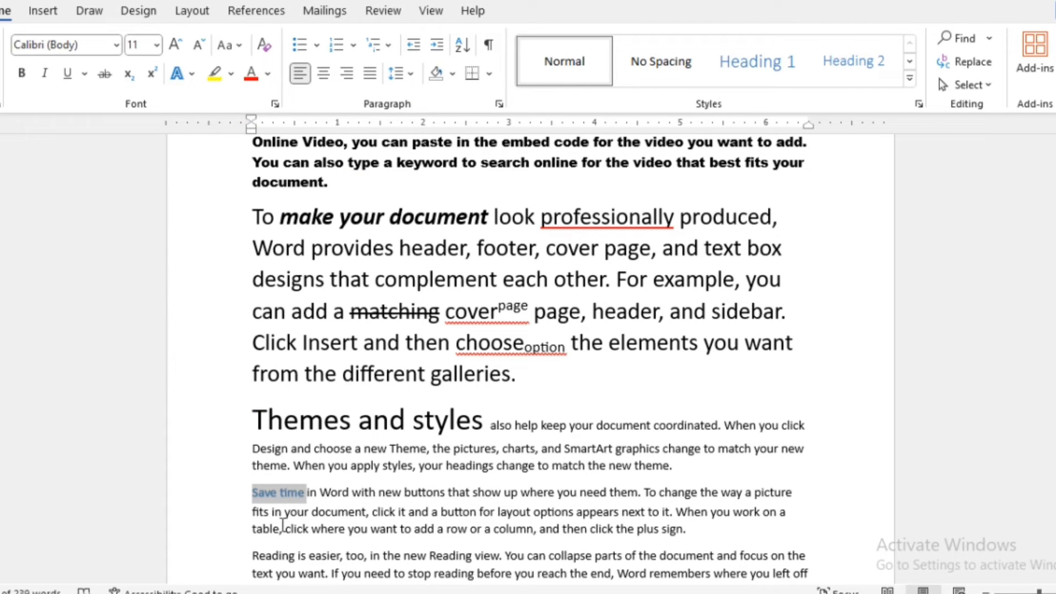
{"action": "left_click", "coordinate": [156, 45]}
{"action": "left_click", "coordinate": [142, 313]}
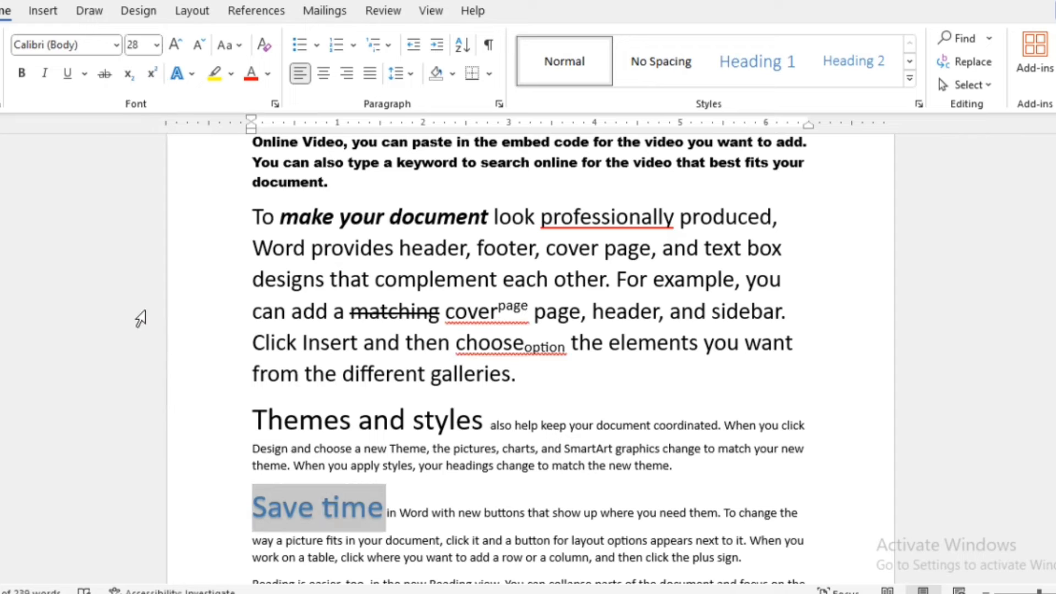
Apply the text effect "Fill: White; Outline: Orange, Accent color 2; Hard Shadow: Orange, Accent color 2" to "Save time" at font size 28.
{"action": "left_click", "coordinate": [192, 74]}
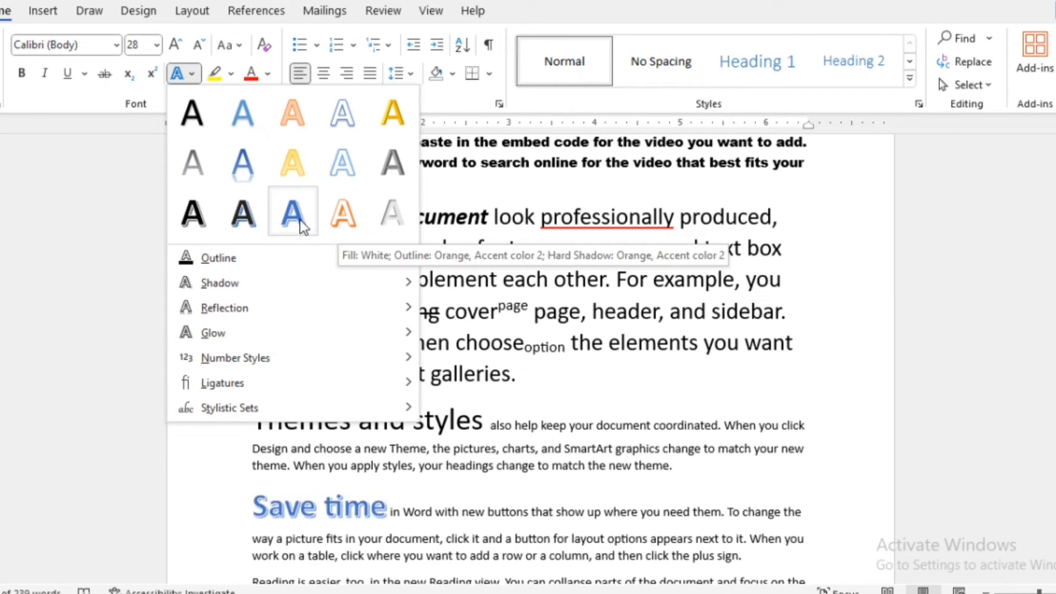
{"action": "left_click", "coordinate": [351, 210]}
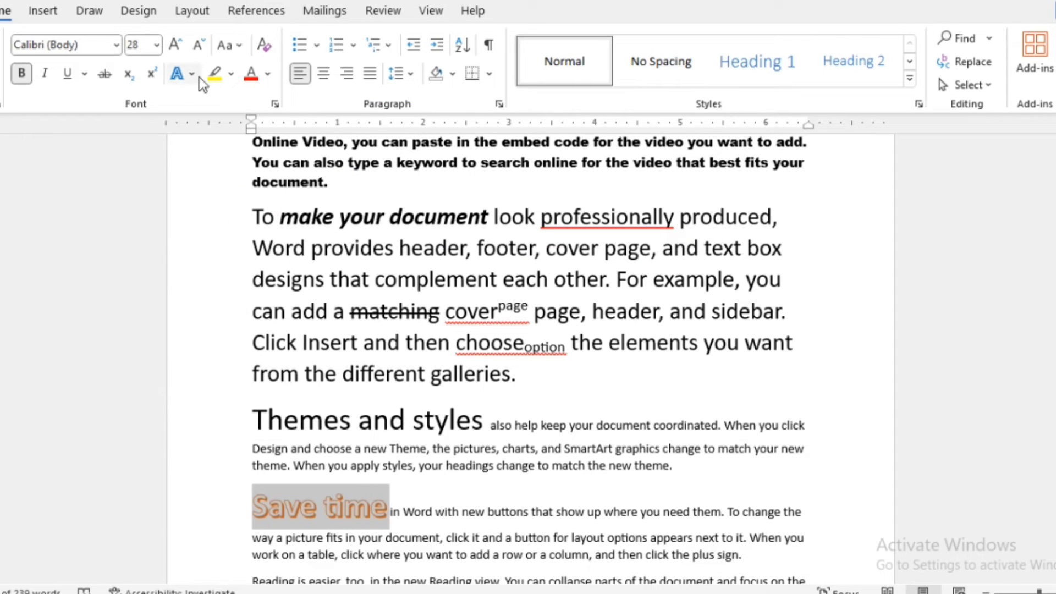
{"action": "left_click", "coordinate": [155, 45]}
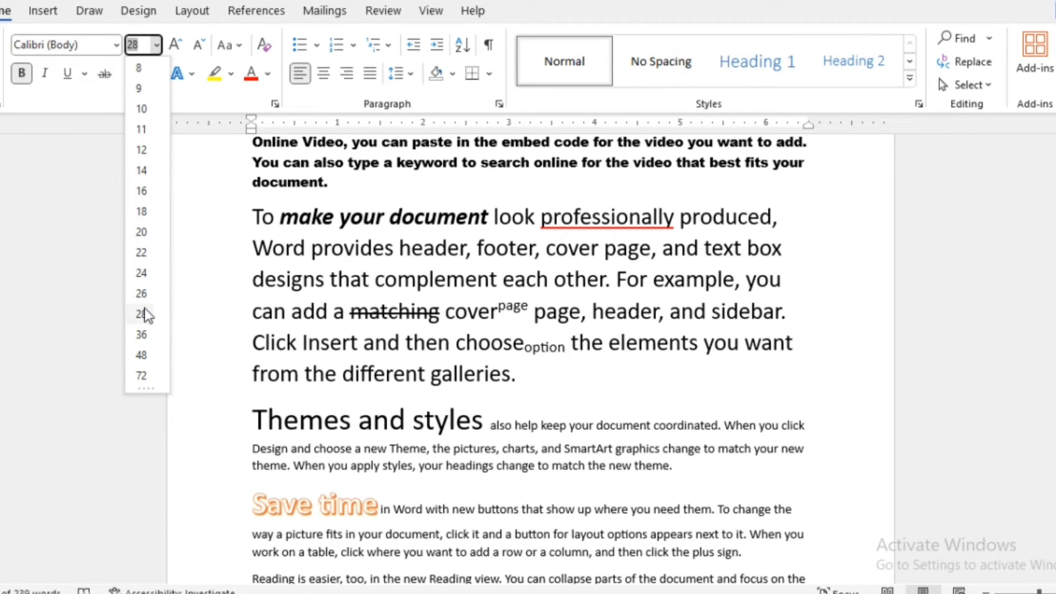
{"action": "left_click", "coordinate": [144, 313]}
Examine the Outline, Shadow, Reflection and Glow choices among the text effects for "Save time".
{"action": "left_click", "coordinate": [194, 78]}
{"action": "left_click", "coordinate": [194, 78]}
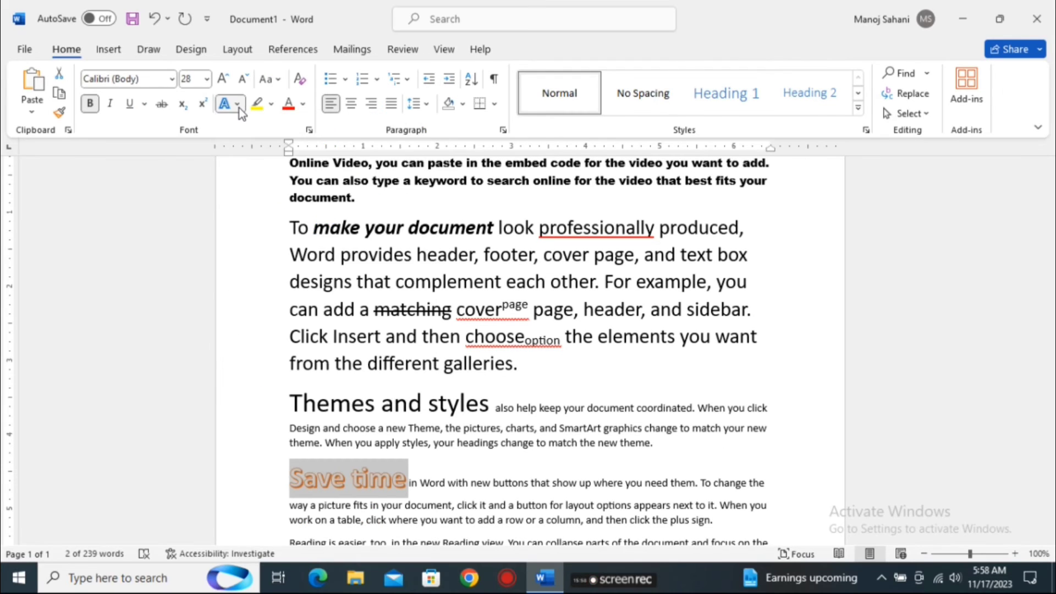
{"action": "left_click", "coordinate": [239, 108]}
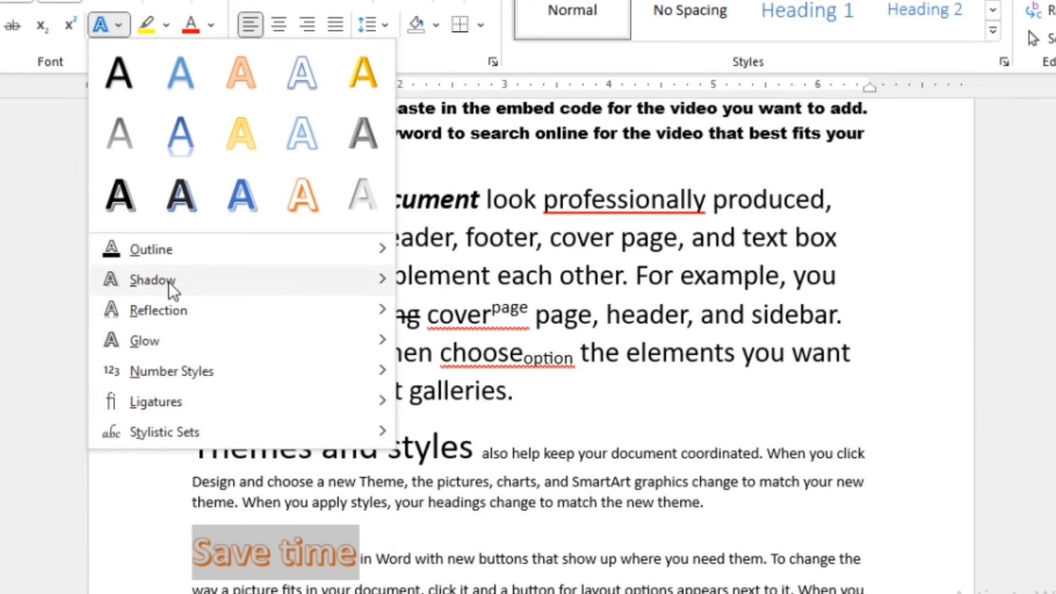
{"action": "mouse_move", "coordinate": [172, 287]}
{"action": "mouse_move", "coordinate": [175, 314]}
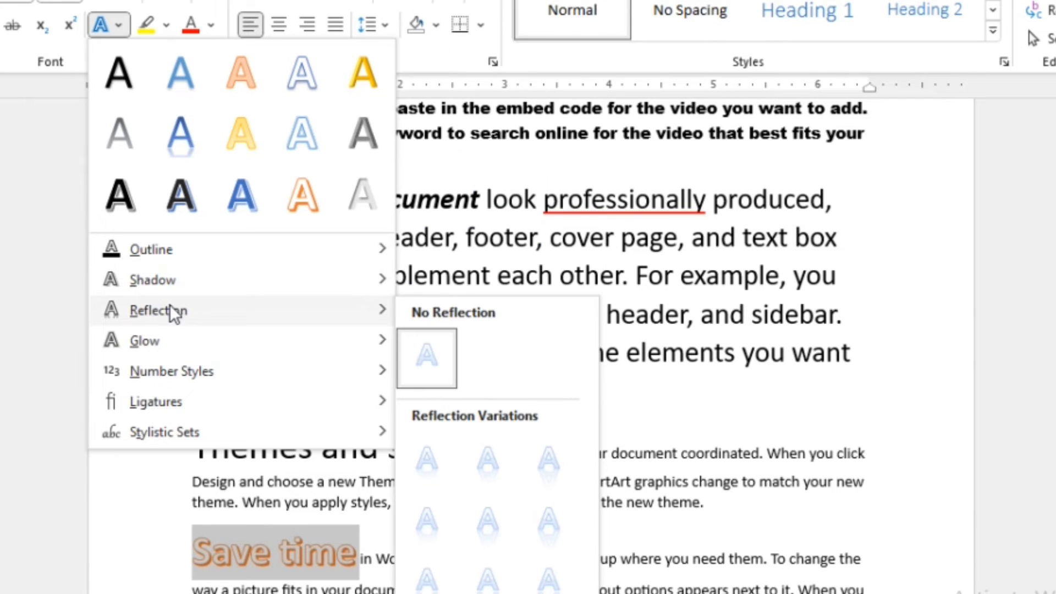
{"action": "mouse_move", "coordinate": [159, 344]}
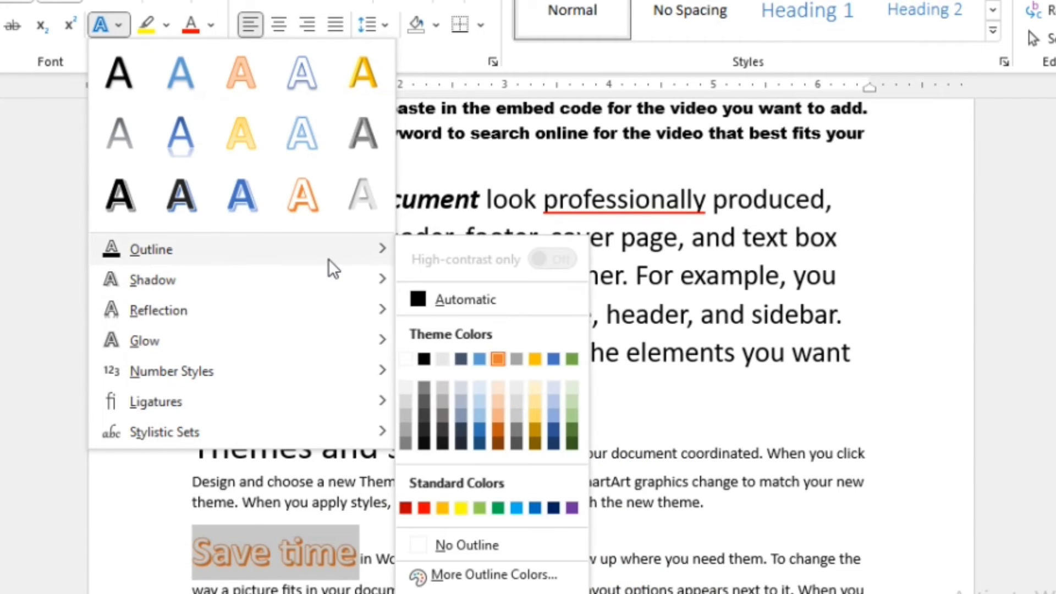
{"action": "left_click", "coordinate": [97, 27]}
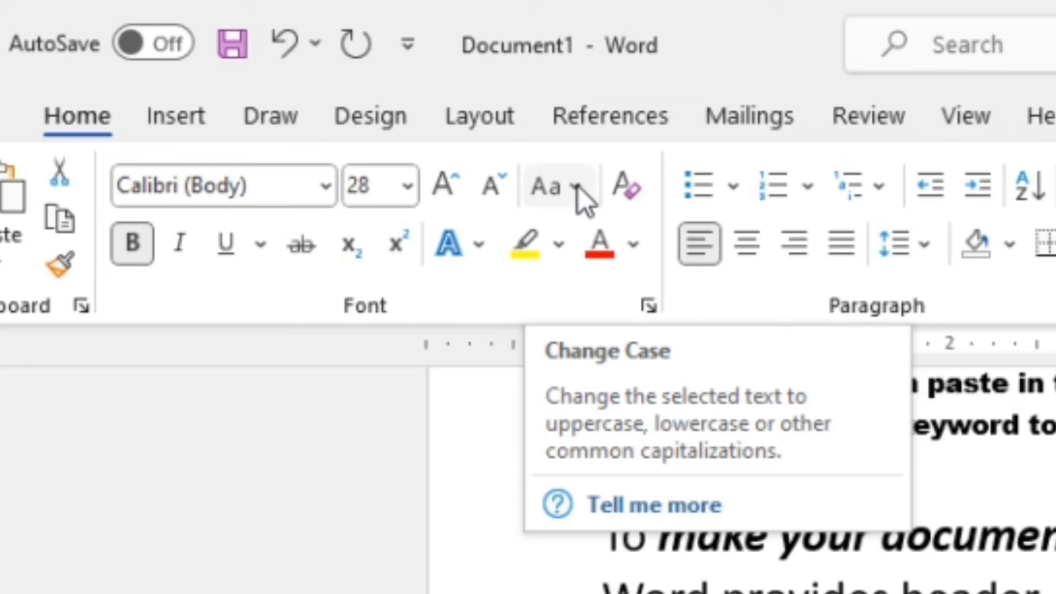
Select "Reading is easier" at the start of the last paragraph and change its case to UPPERCASE.
{"action": "left_click", "coordinate": [578, 187]}
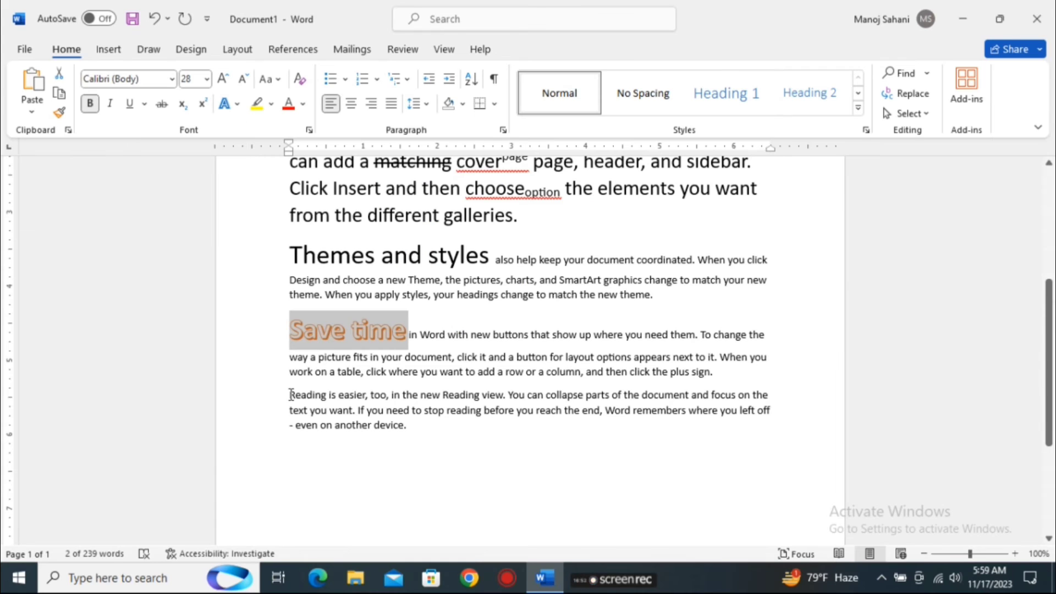
{"action": "left_click_drag", "start_coordinate": [290, 395], "coordinate": [364, 395]}
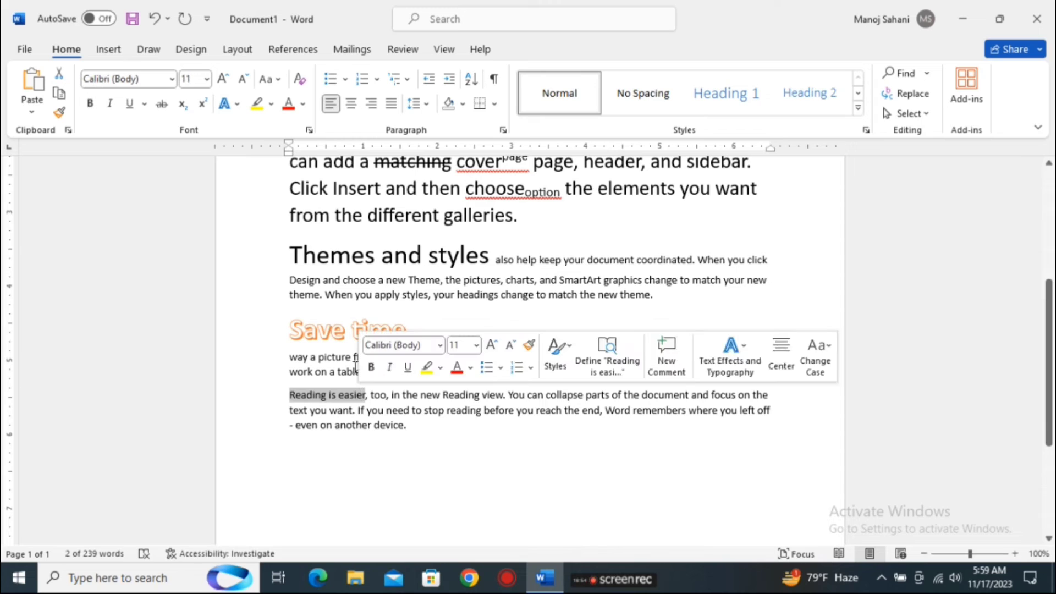
{"action": "left_click", "coordinate": [272, 80]}
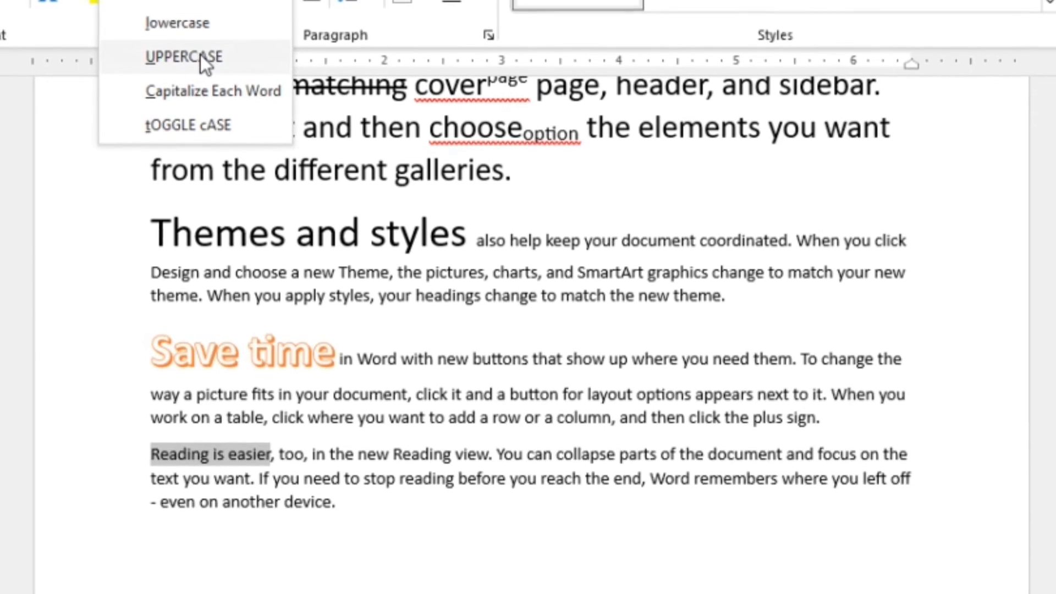
{"action": "left_click", "coordinate": [316, 143]}
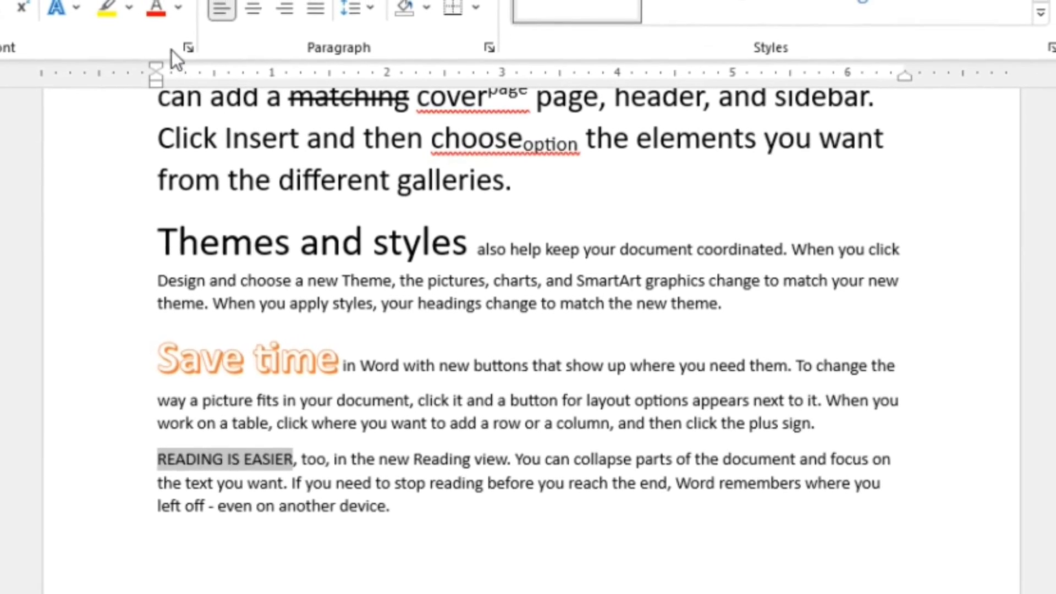
Change the selected opening words of the last paragraph to lowercase and from there to Sentence case.
{"action": "left_click", "coordinate": [124, 1]}
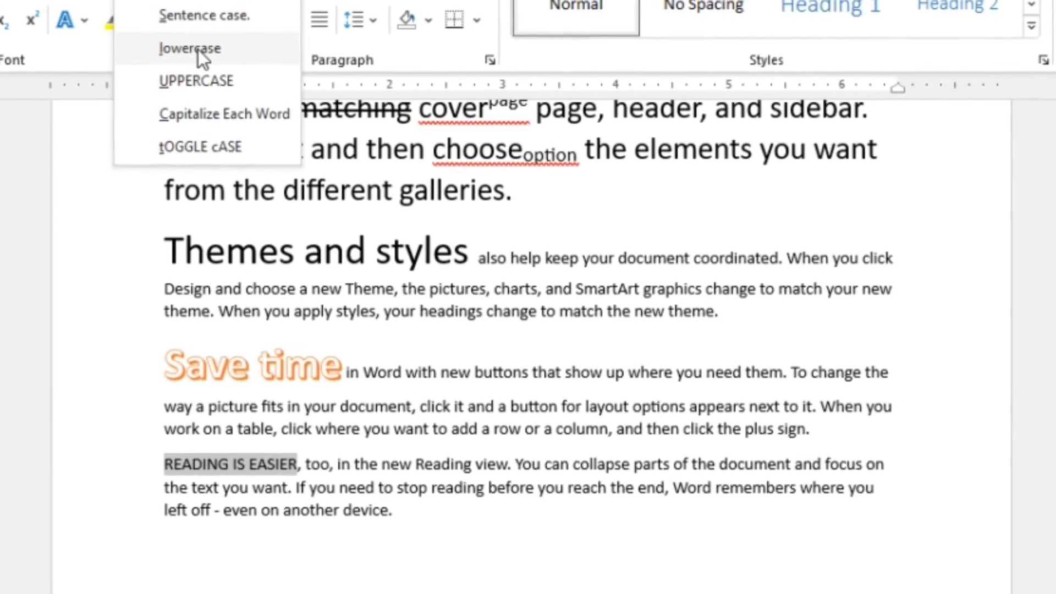
{"action": "left_click", "coordinate": [187, 46]}
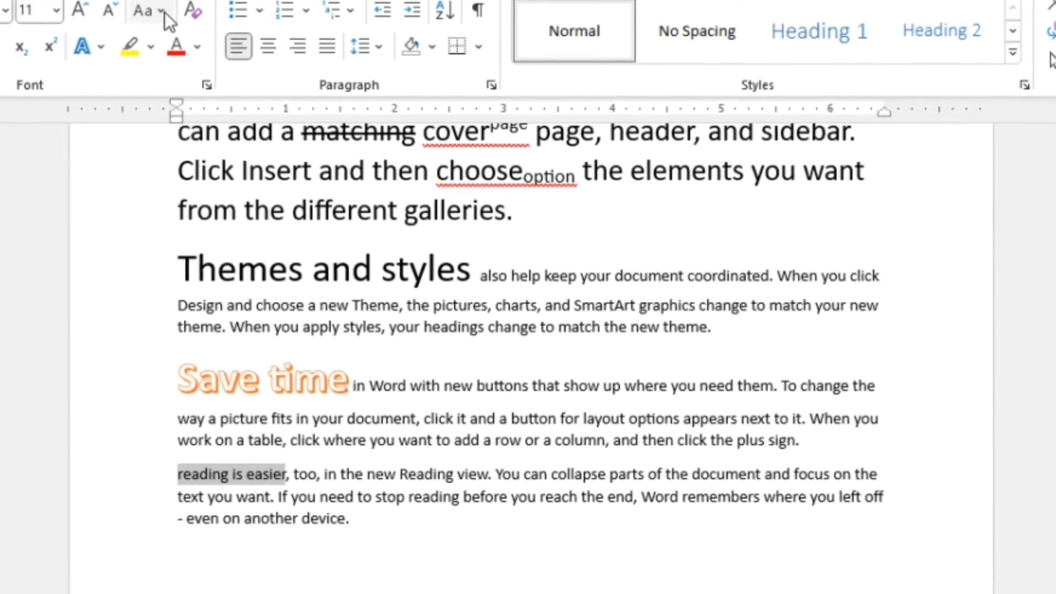
{"action": "left_click", "coordinate": [154, 7]}
{"action": "left_click", "coordinate": [205, 50]}
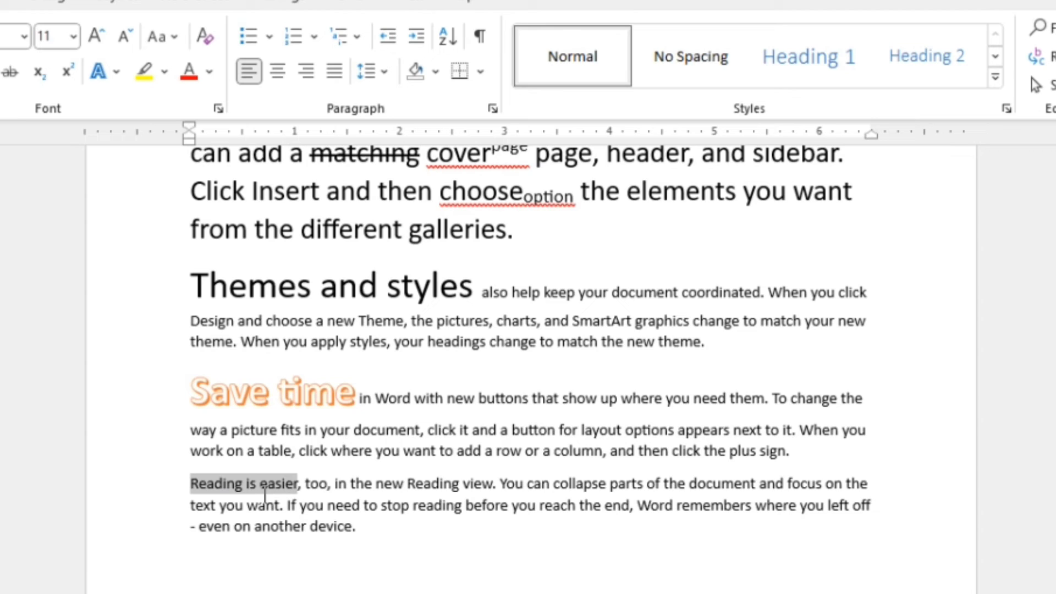
Apply Capitalize Each Word to the selected "Reading is easier", followed by tOGGLE cASE.
{"action": "left_click", "coordinate": [173, 38]}
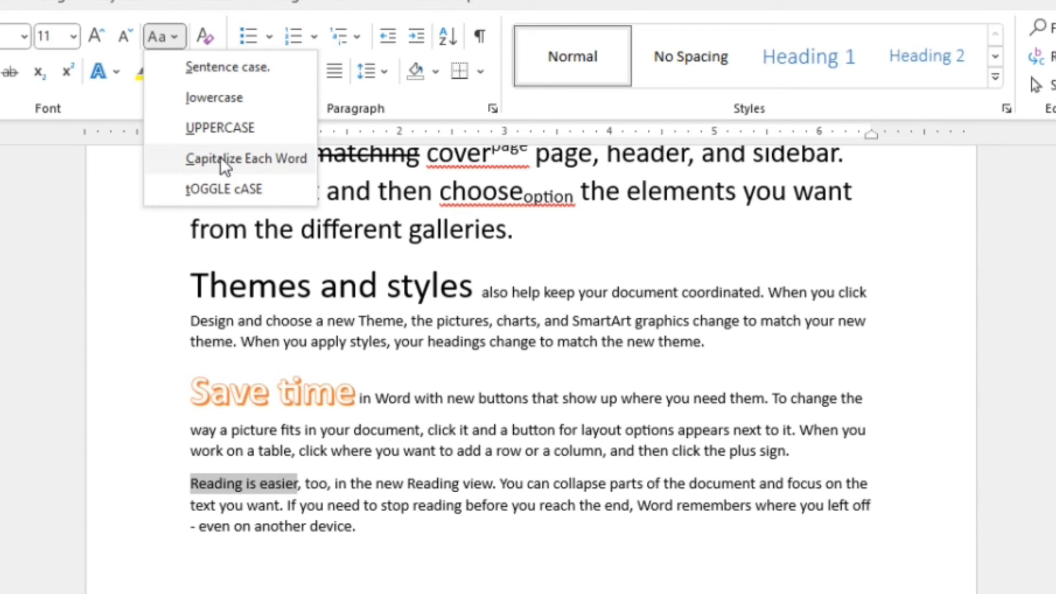
{"action": "left_click", "coordinate": [248, 163]}
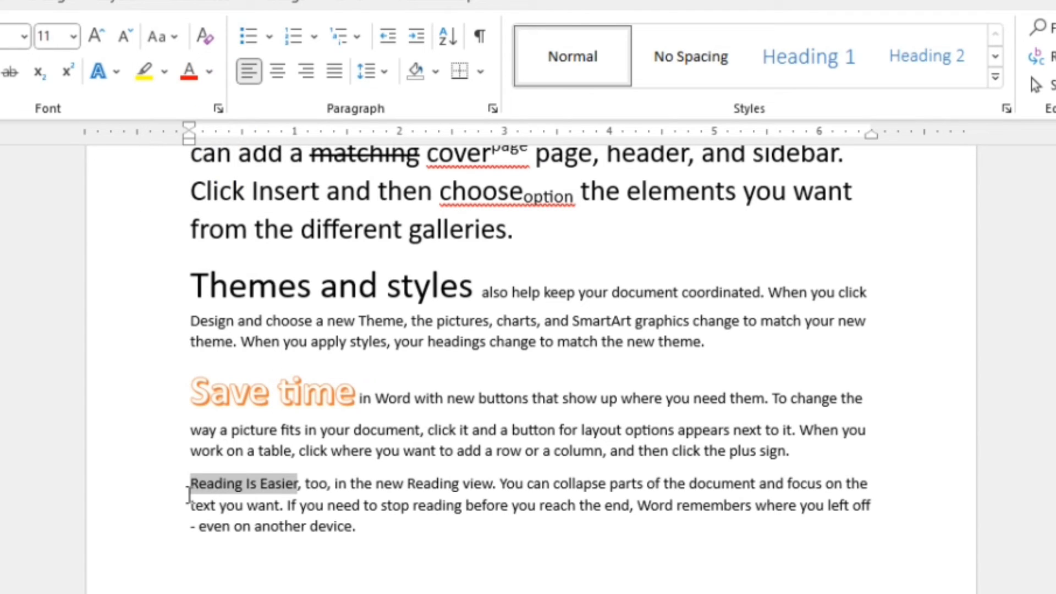
{"action": "left_click", "coordinate": [157, 36]}
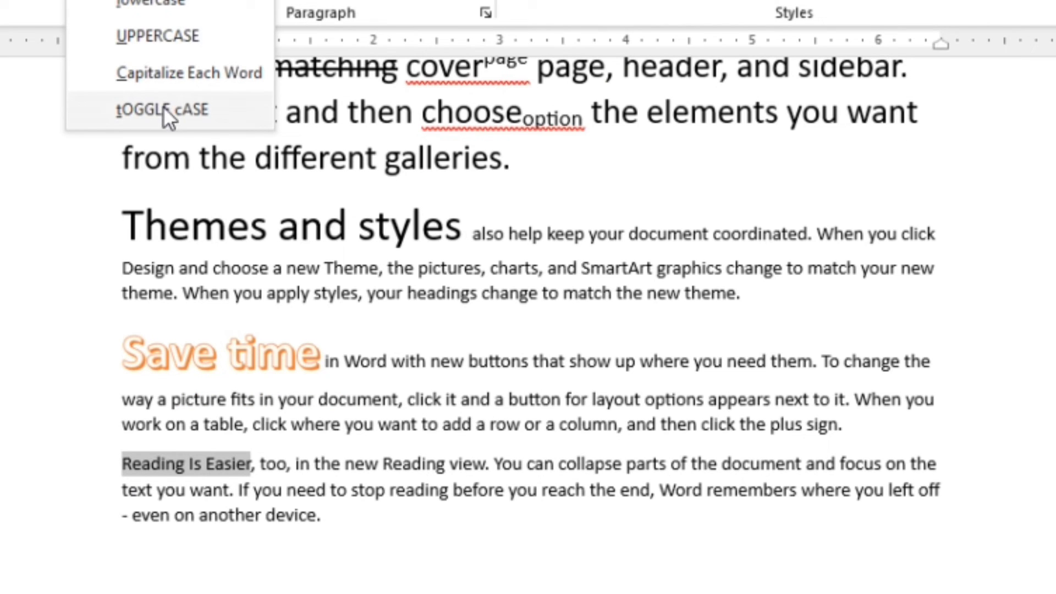
{"action": "left_click", "coordinate": [163, 107]}
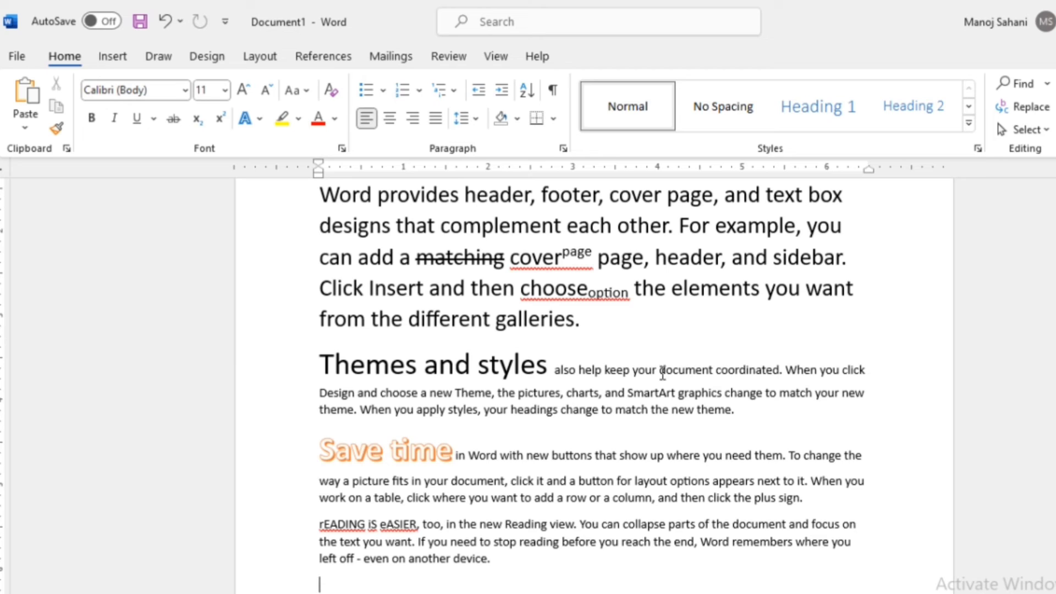
Highlight the words "document coordinated" in the third paragraph in blue.
{"action": "left_click_drag", "start_coordinate": [660, 371], "coordinate": [778, 372]}
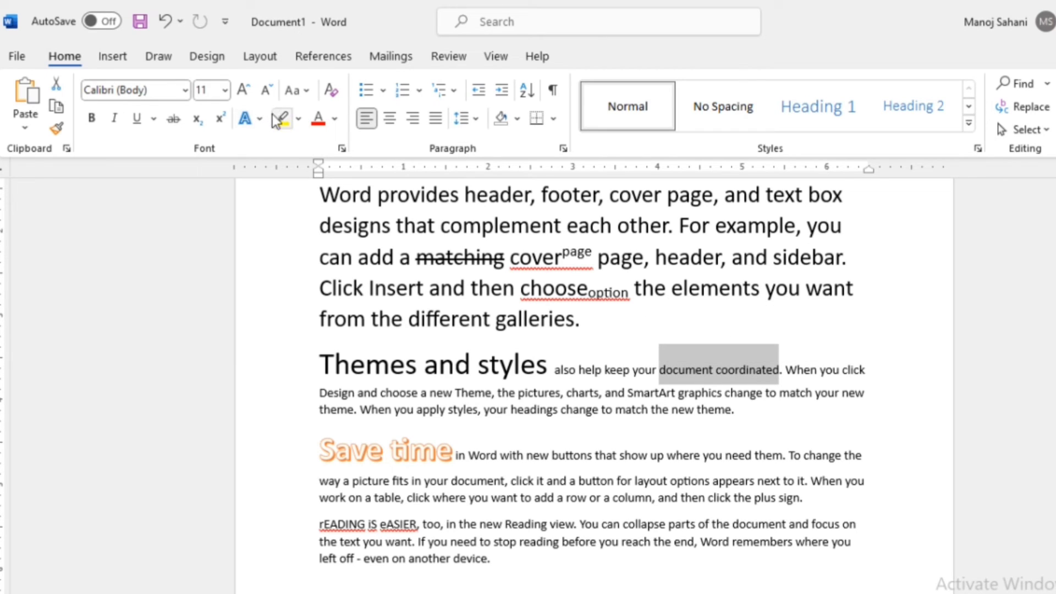
{"action": "left_click", "coordinate": [299, 120]}
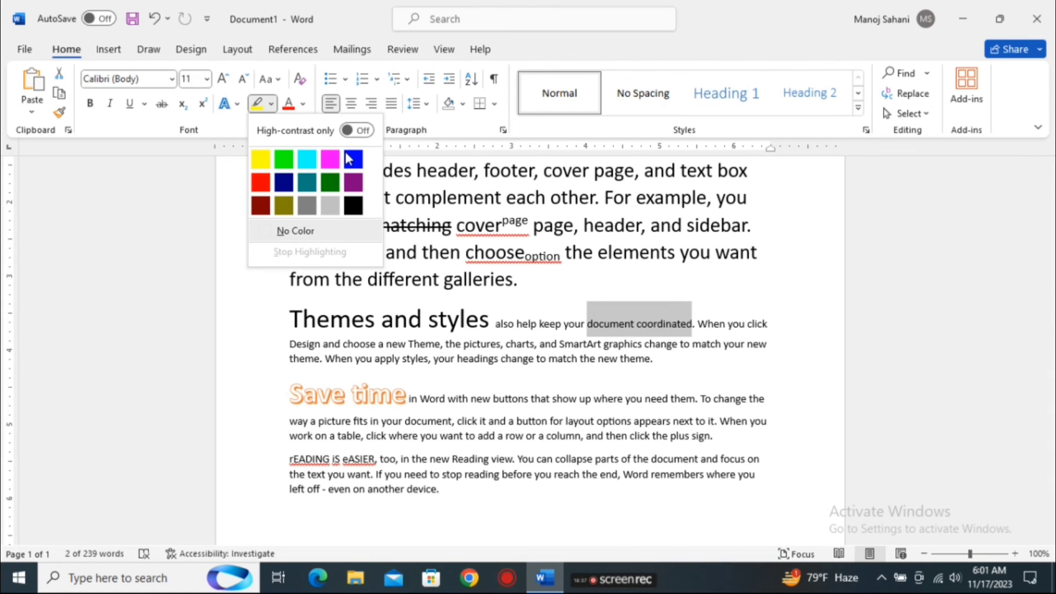
{"action": "left_click", "coordinate": [390, 182]}
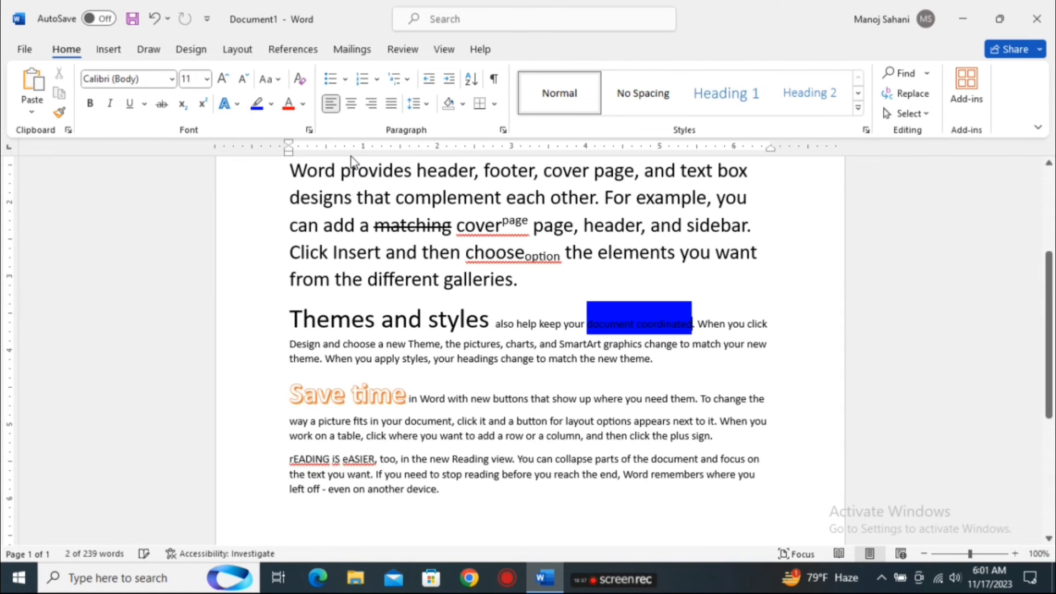
{"action": "left_click", "coordinate": [271, 104]}
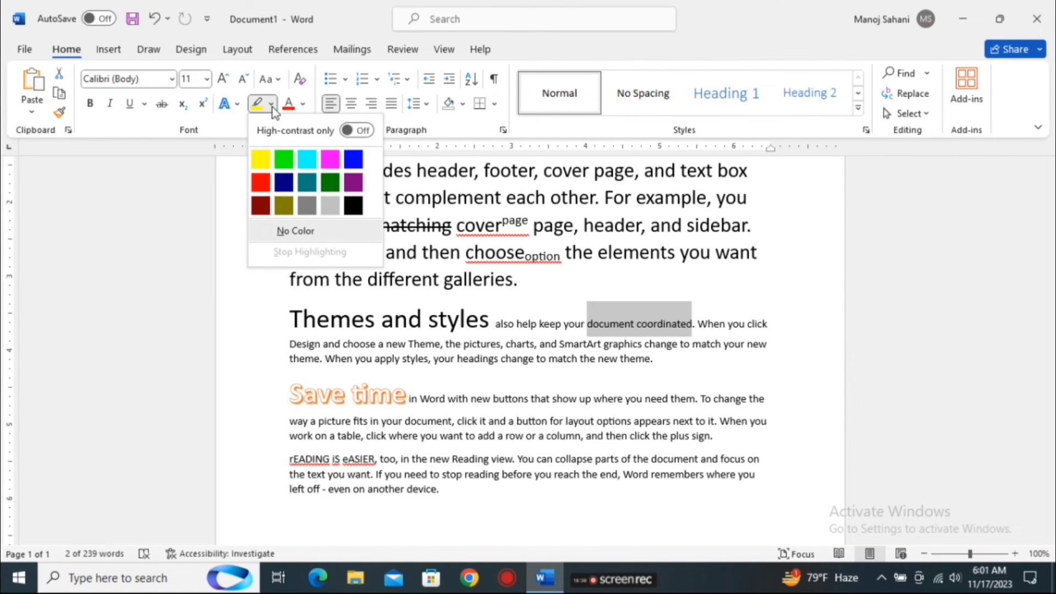
{"action": "left_click", "coordinate": [353, 160]}
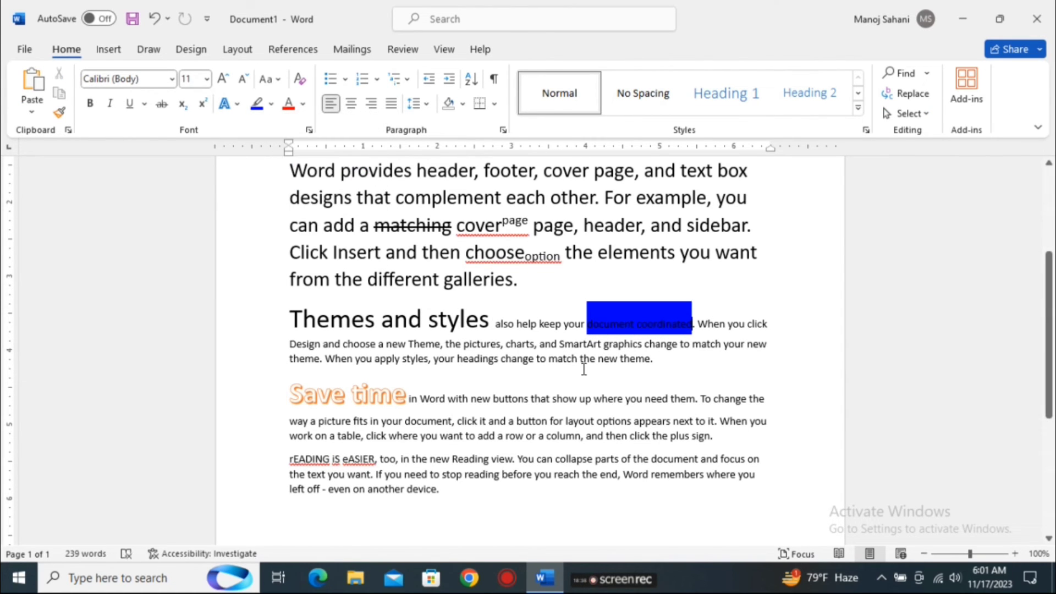
Highlight "and a button for layout options" in the fourth paragraph in yellow.
{"action": "left_click_drag", "start_coordinate": [488, 422], "coordinate": [631, 421]}
{"action": "left_click", "coordinate": [271, 104]}
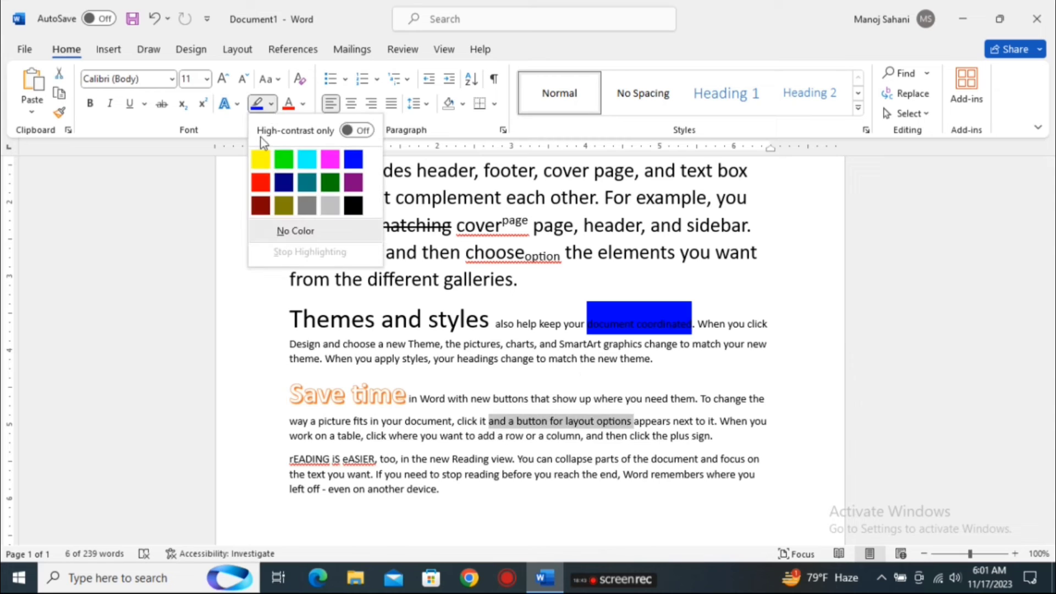
{"action": "left_click", "coordinate": [263, 171]}
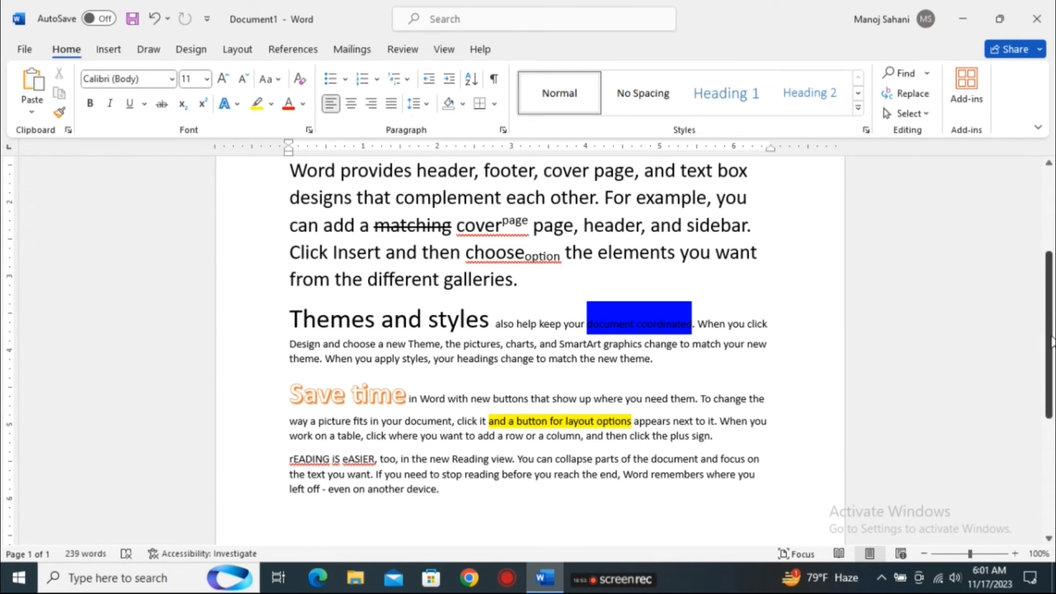
Set the font color of "You can collapse parts of the document" in the last paragraph to the standard blue.
{"action": "left_click_drag", "start_coordinate": [1051, 341], "coordinate": [1051, 357]}
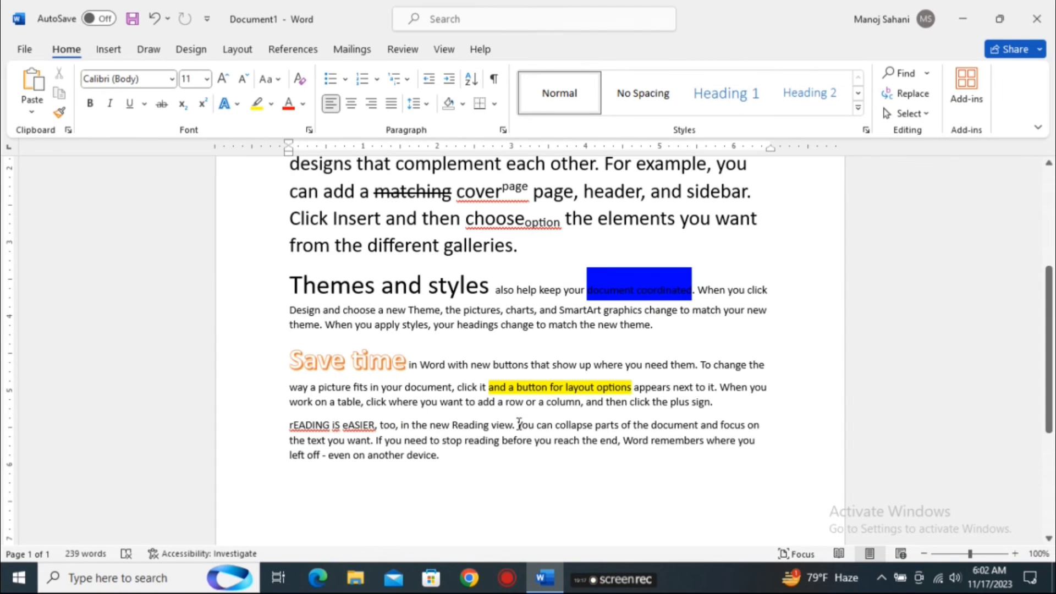
{"action": "left_click_drag", "start_coordinate": [517, 424], "coordinate": [699, 426]}
{"action": "left_click", "coordinate": [304, 104]}
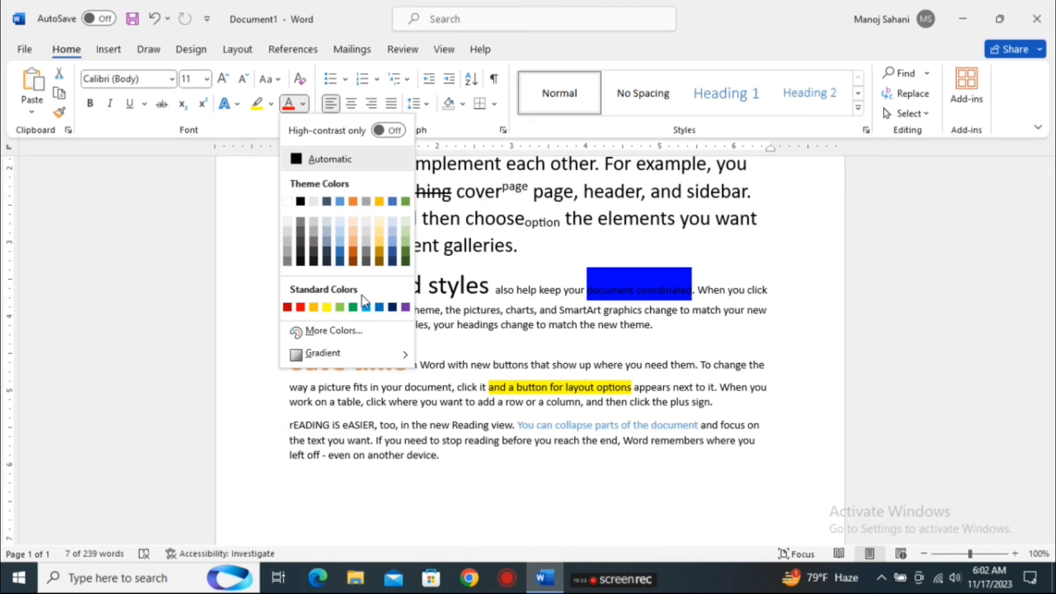
{"action": "left_click", "coordinate": [380, 306]}
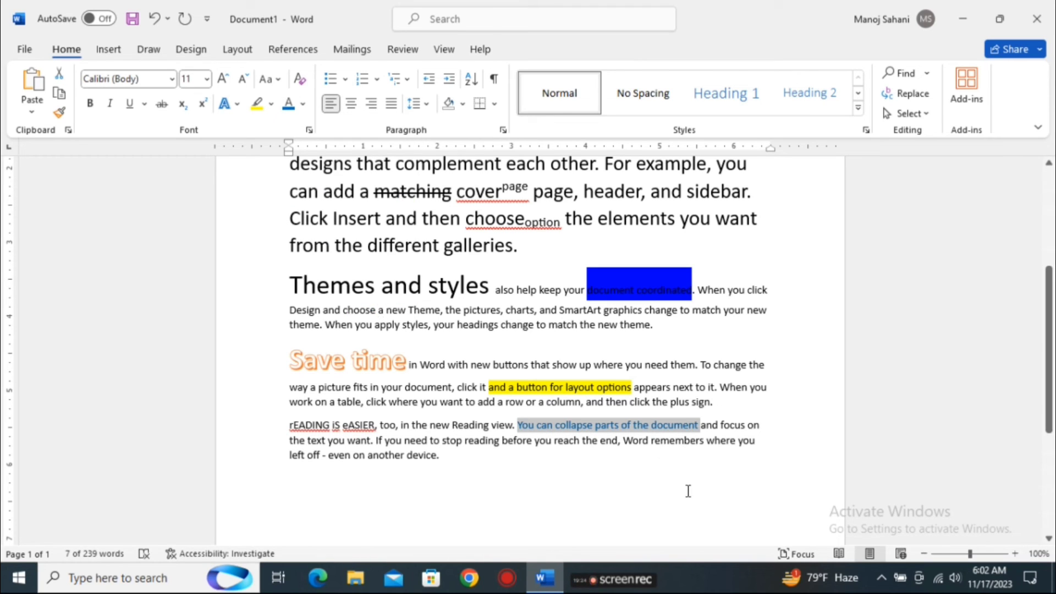
{"action": "left_click", "coordinate": [583, 440]}
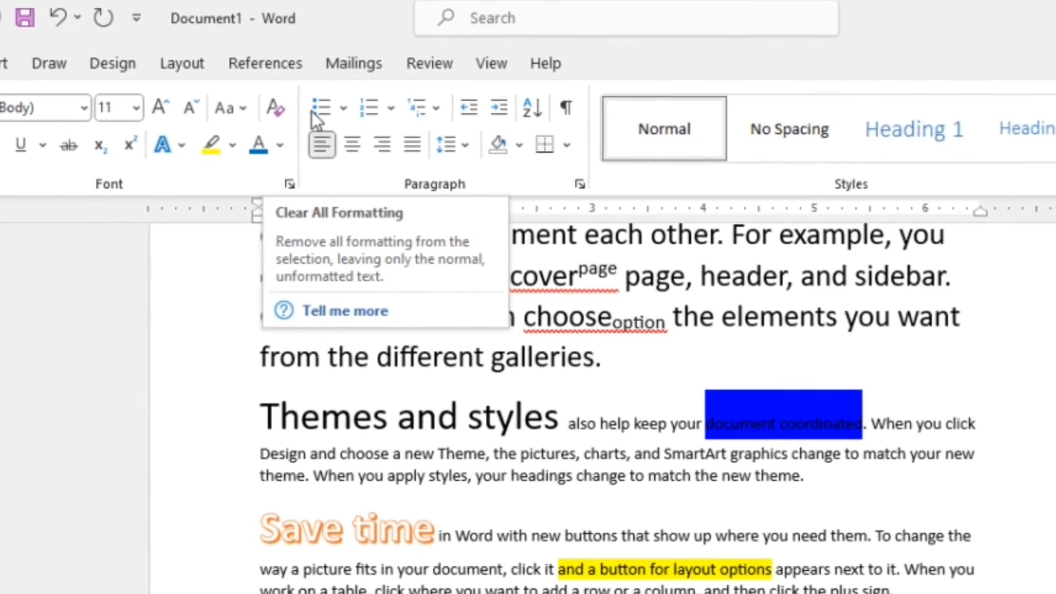
Select the entire document and clear all formatting from its text.
{"action": "key", "text": "ctrl+a"}
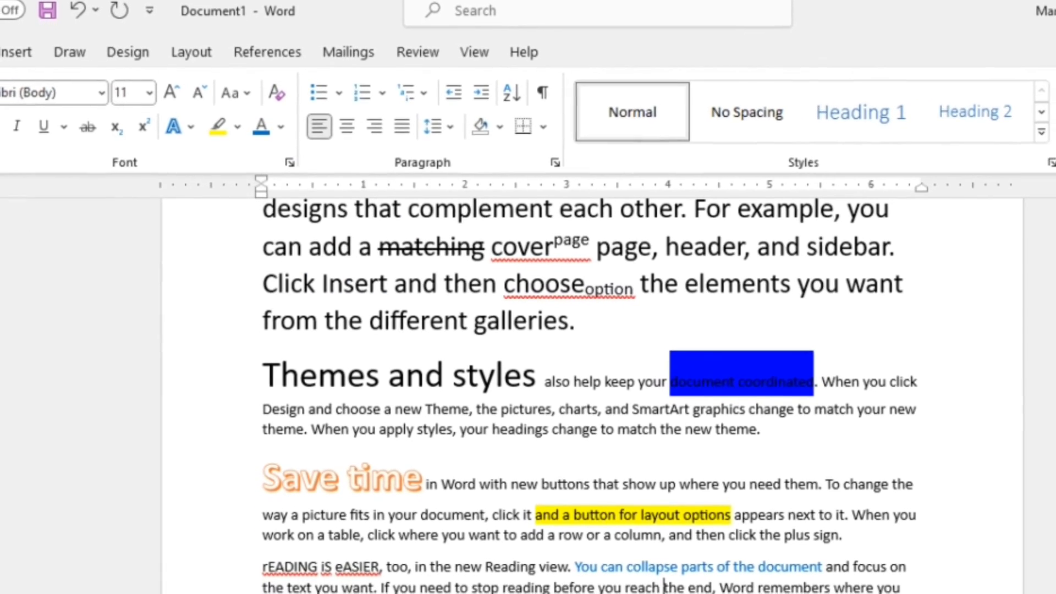
{"action": "scroll", "coordinate": [229, 181], "scroll_direction": "up", "scroll_amount": 5}
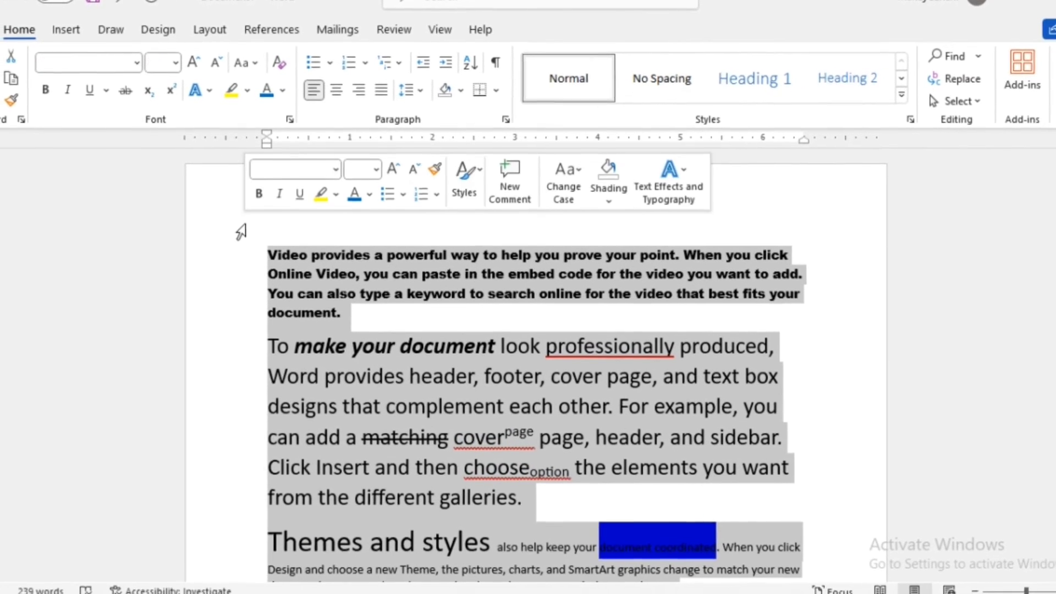
{"action": "left_click", "coordinate": [280, 65]}
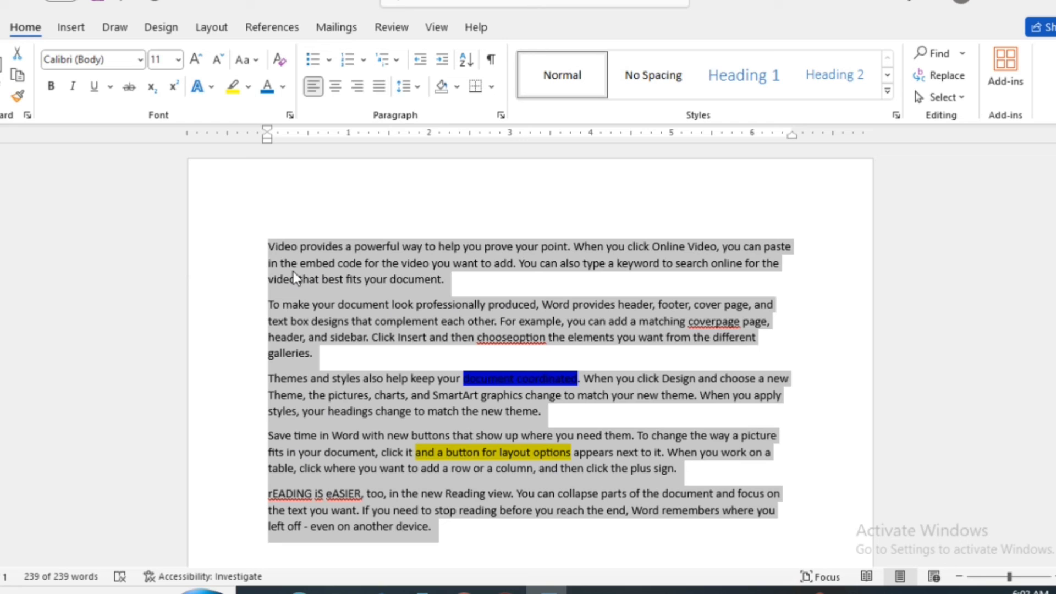
{"action": "left_click", "coordinate": [371, 203]}
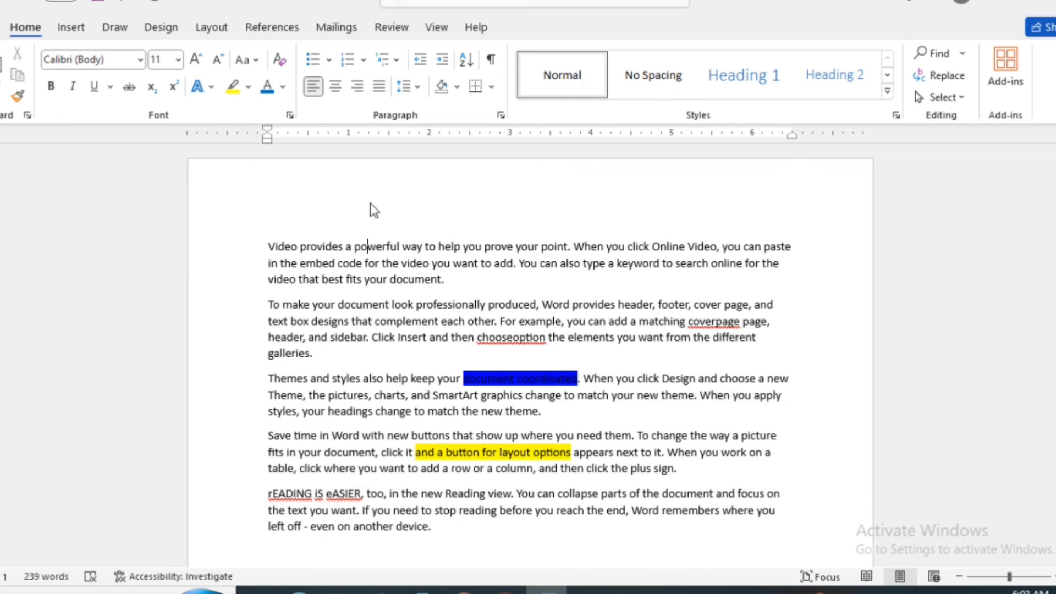